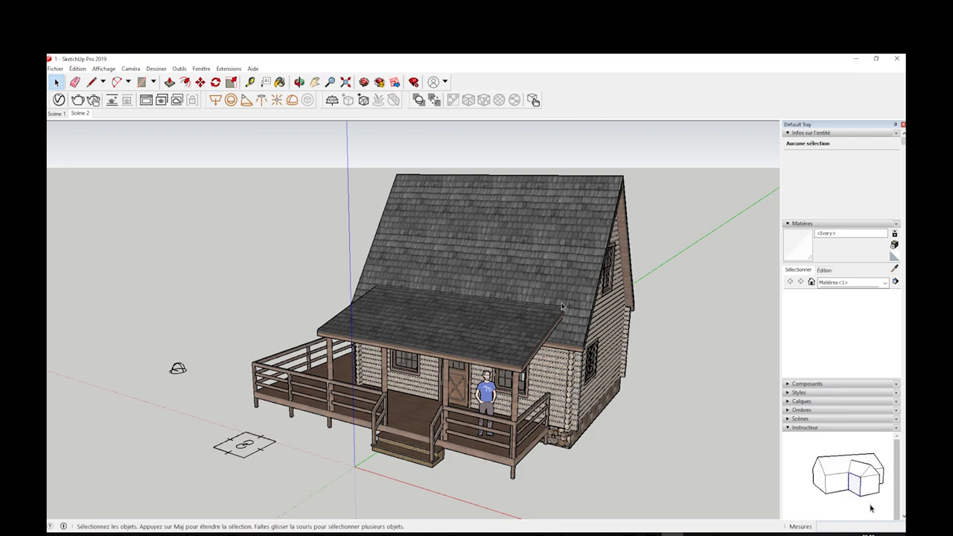
Step: Zoom in and orbit the view so the cabin's front porch faces the viewer
scroll(526, 333, "up", 2)
mouse_move(526, 333)
middle_mouse_down()
mouse_move(448, 262)
mouse_move(483, 261)
mouse_move(463, 256)
mouse_move(461, 266)
mouse_move(460, 258)
middle_mouse_up()
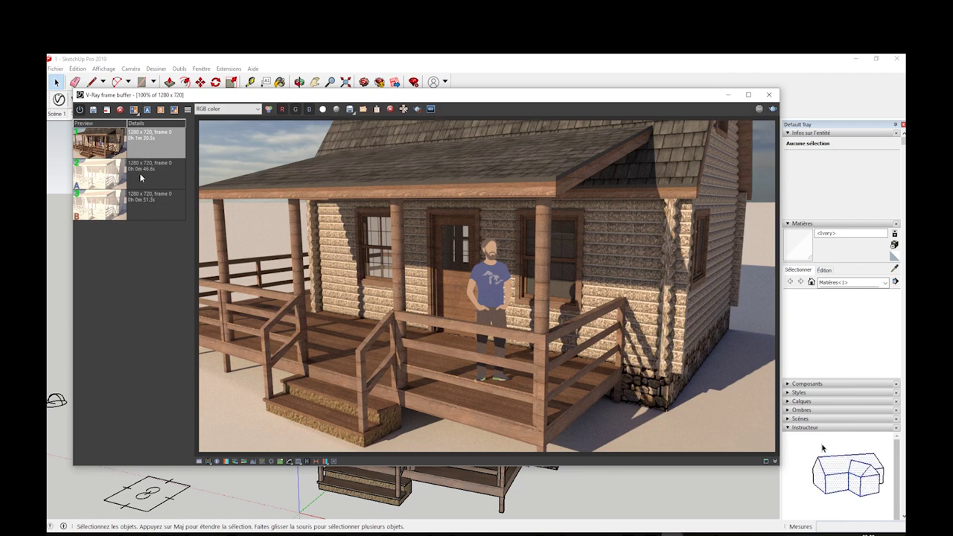
Step: Show the second clay render and slide the A/B compare divider across the cabin wall
double_click(139, 173)
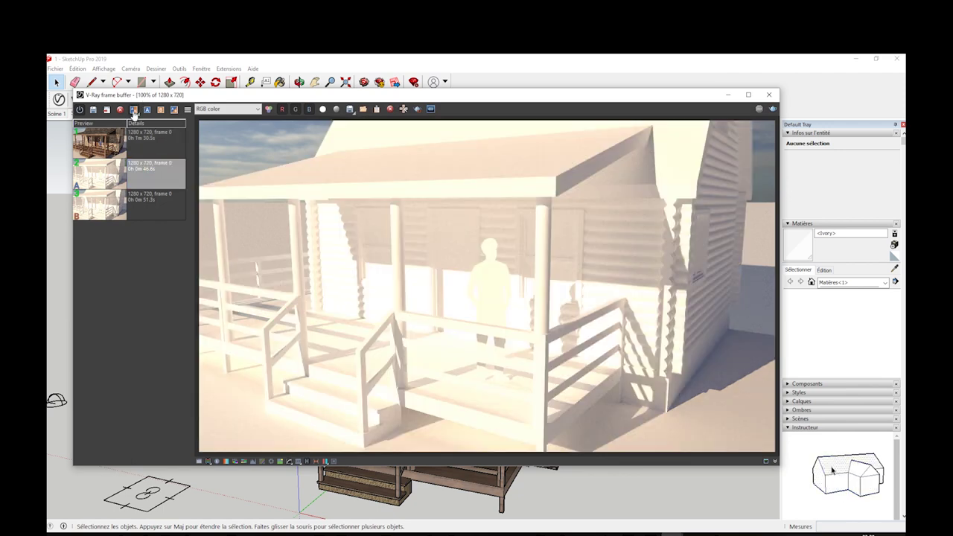
left_click_drag(551, 164, 770, 154)
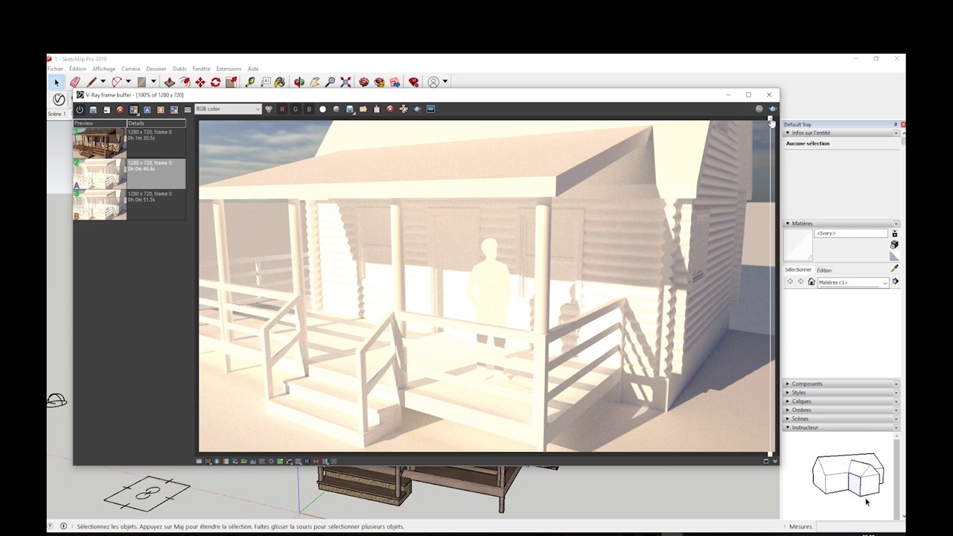
mouse_move(771, 122)
left_mouse_down()
mouse_move(657, 131)
mouse_move(333, 196)
mouse_move(732, 232)
mouse_move(444, 253)
left_mouse_up()
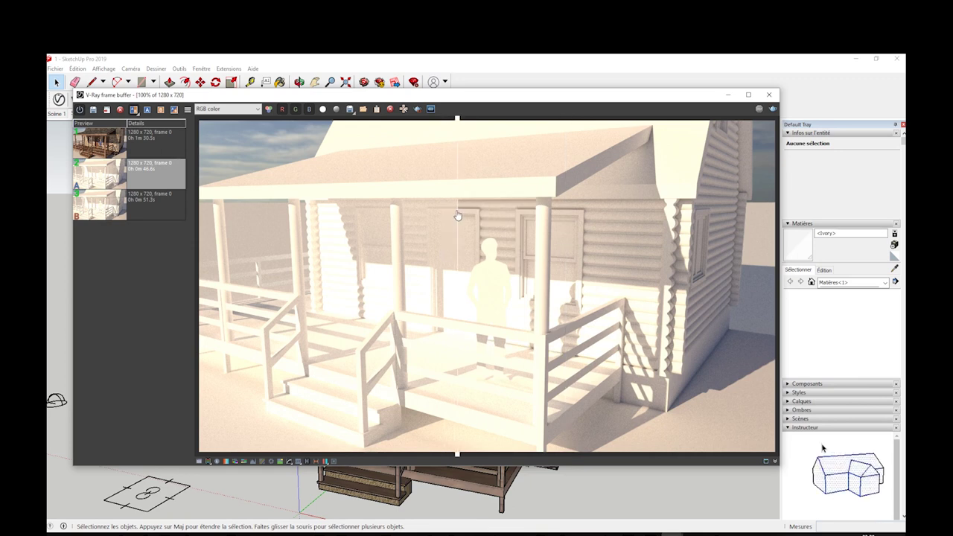
scroll(457, 213, "up", 2)
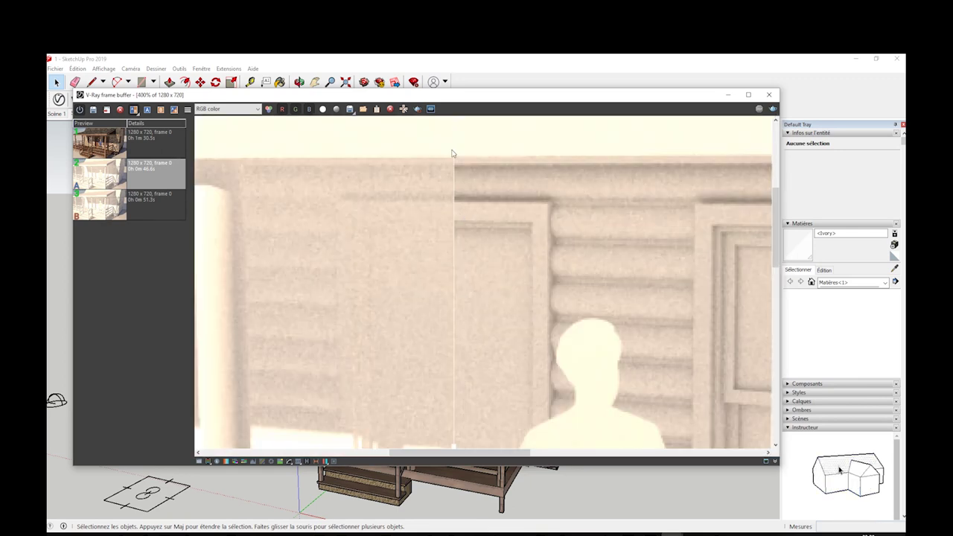
mouse_move(456, 153)
left_mouse_down()
mouse_move(351, 175)
mouse_move(365, 198)
mouse_move(547, 202)
mouse_move(271, 213)
mouse_move(424, 221)
mouse_move(281, 238)
mouse_move(315, 238)
mouse_move(295, 237)
left_mouse_up()
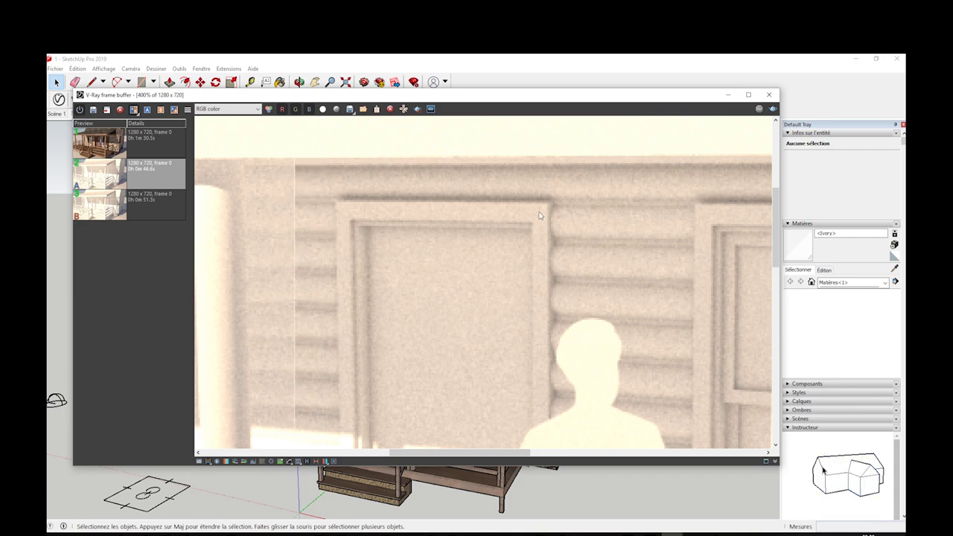
Step: Return the frame buffer to 100% and display the textured porch render from history
double_click(593, 238)
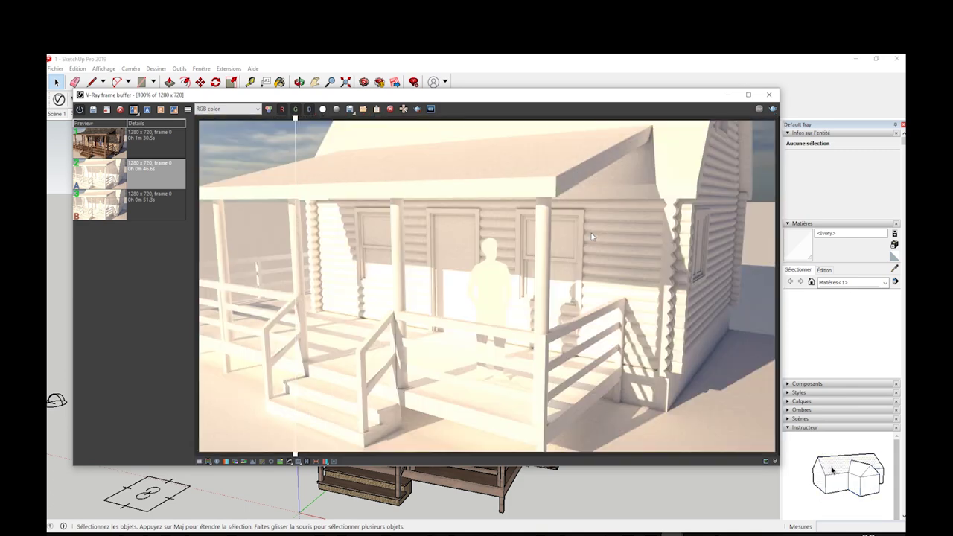
left_click(153, 134)
double_click(152, 134)
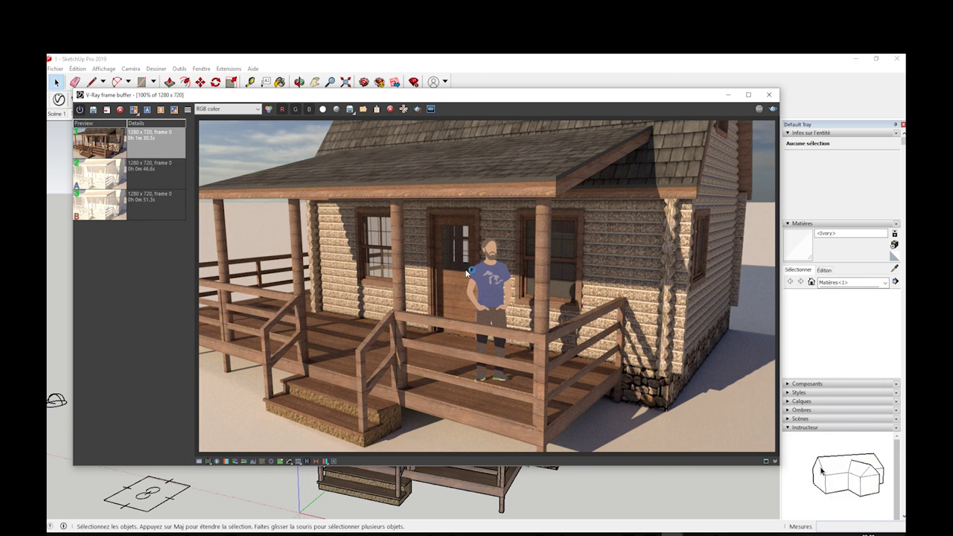
Step: Close the Frame Buffer and place the compact Asset Editor settings window over the cabin
left_click(770, 96)
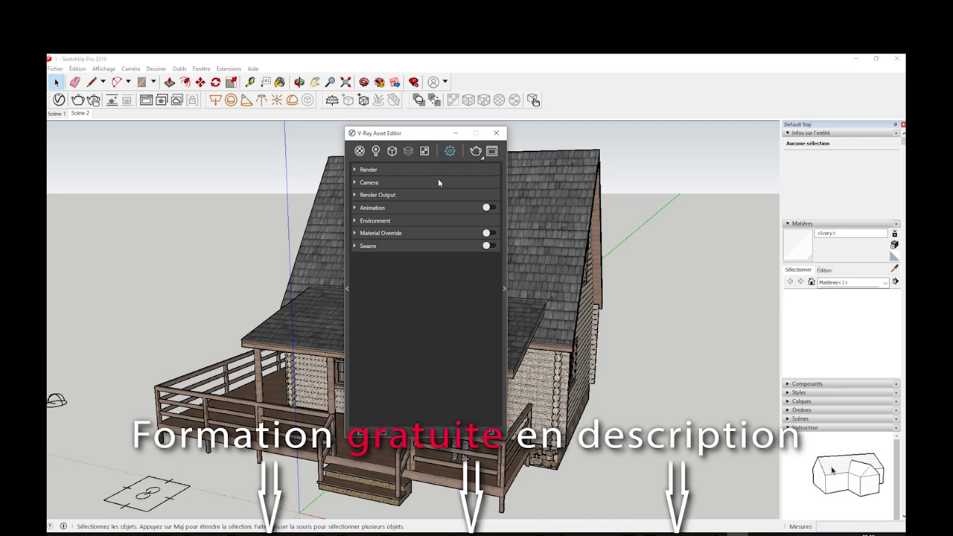
mouse_move(403, 135)
left_mouse_down()
mouse_move(207, 184)
mouse_move(164, 149)
left_mouse_up()
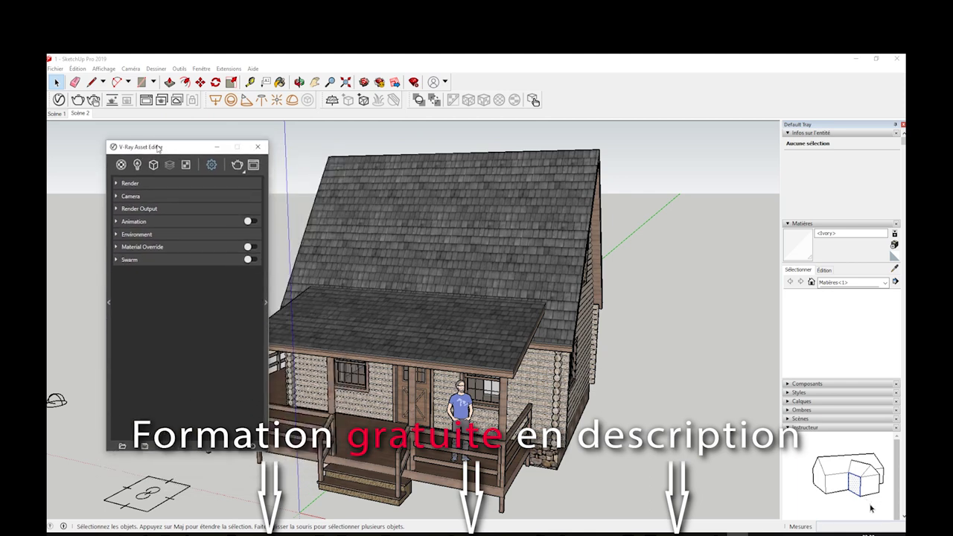
left_click(109, 302)
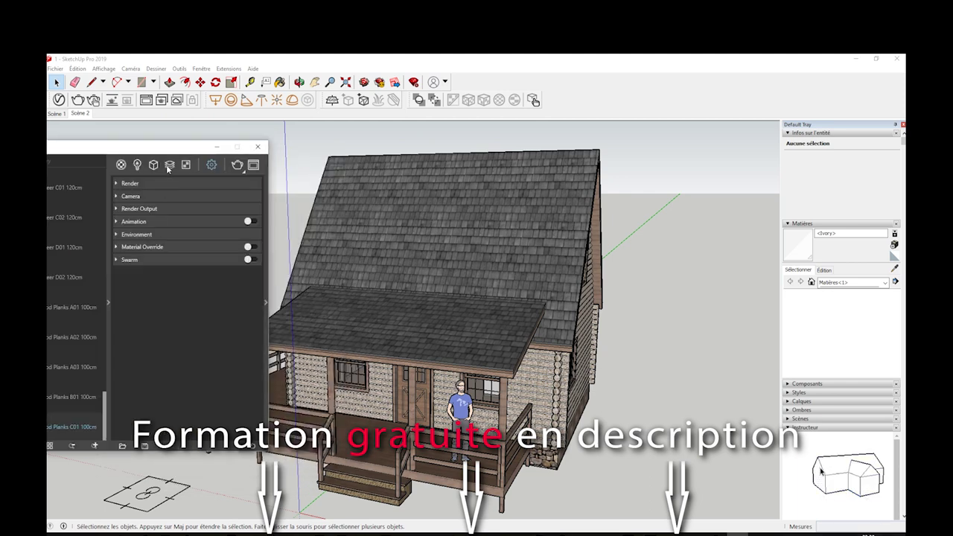
left_click(435, 293)
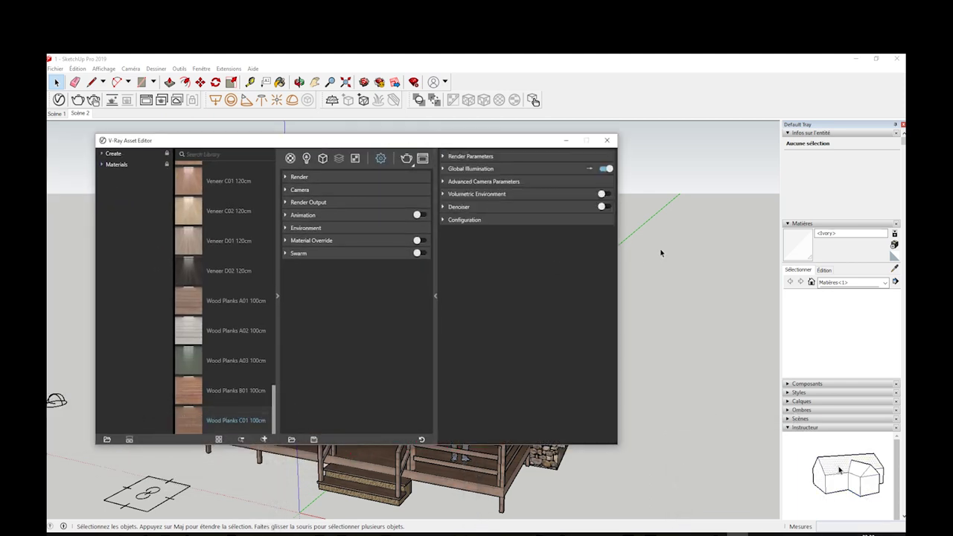
left_click(280, 293)
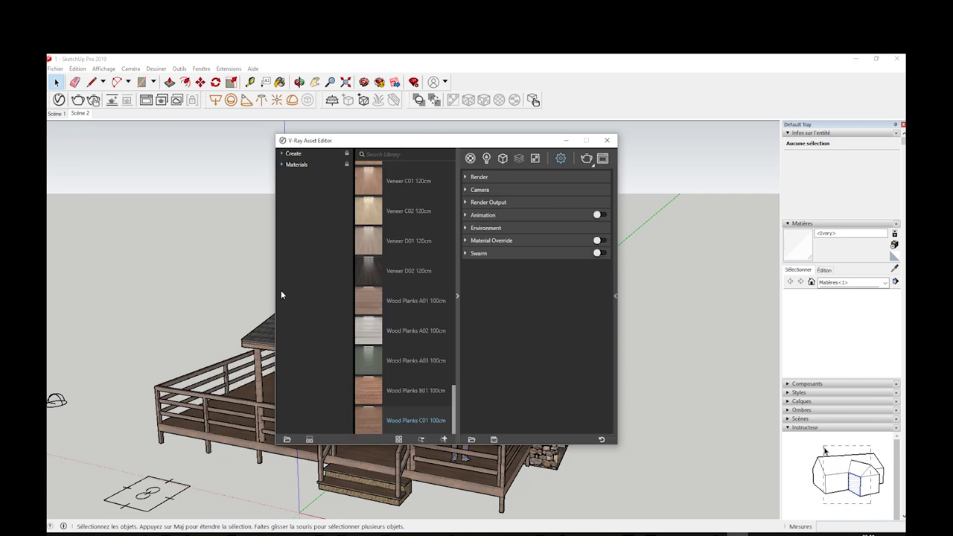
left_click(435, 295)
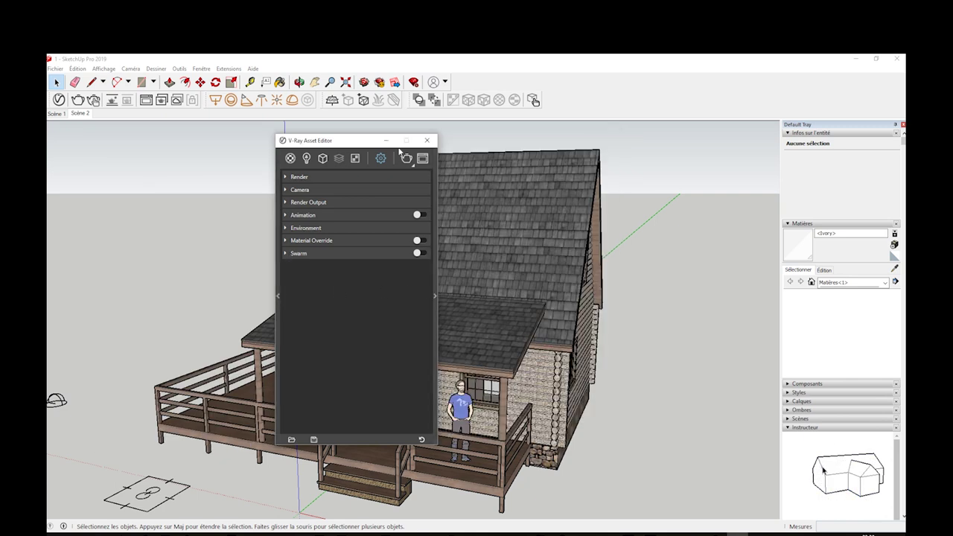
left_click_drag(337, 145, 268, 138)
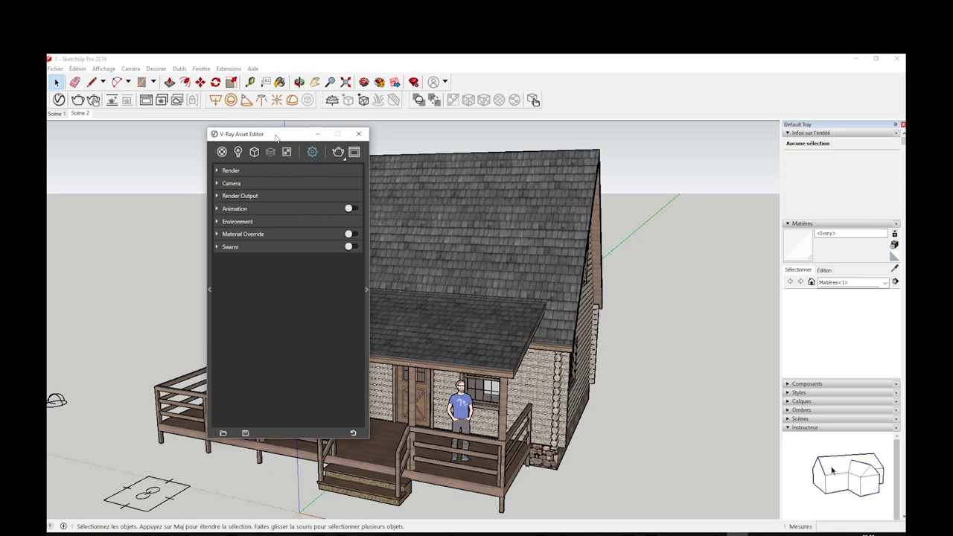
left_click_drag(276, 137, 407, 138)
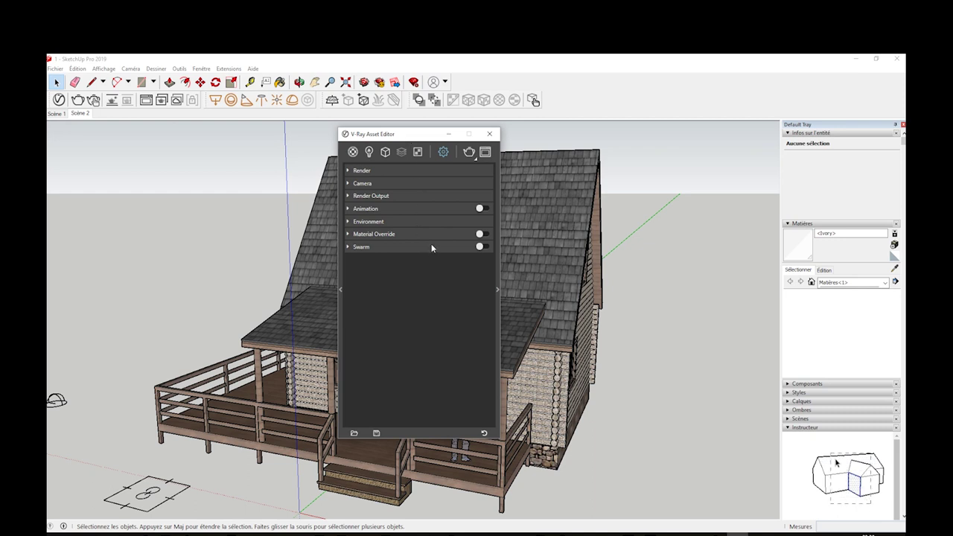
Step: Enable advanced Global Illumination Ambient Occlusion with Radius 8 and Amount 1.6, then disable it again
left_click(496, 291)
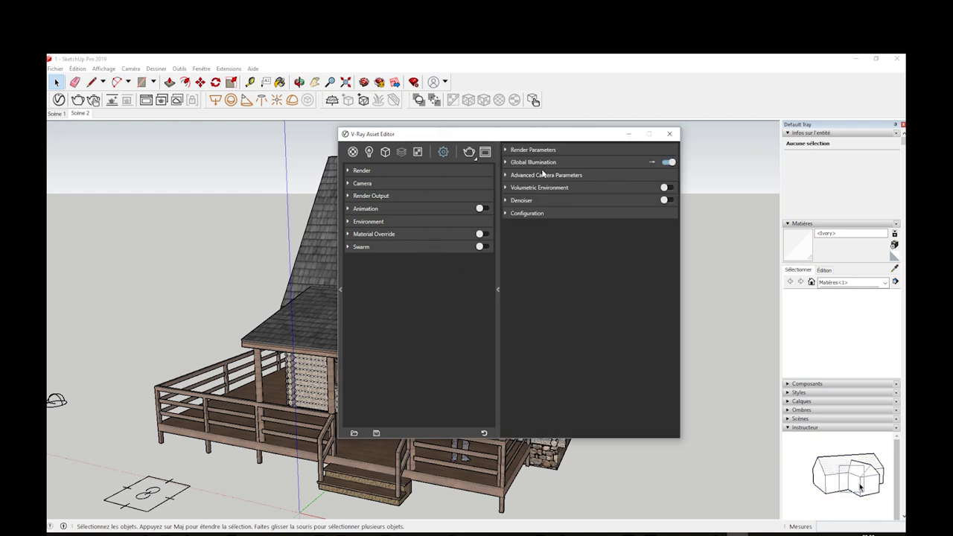
left_click(531, 162)
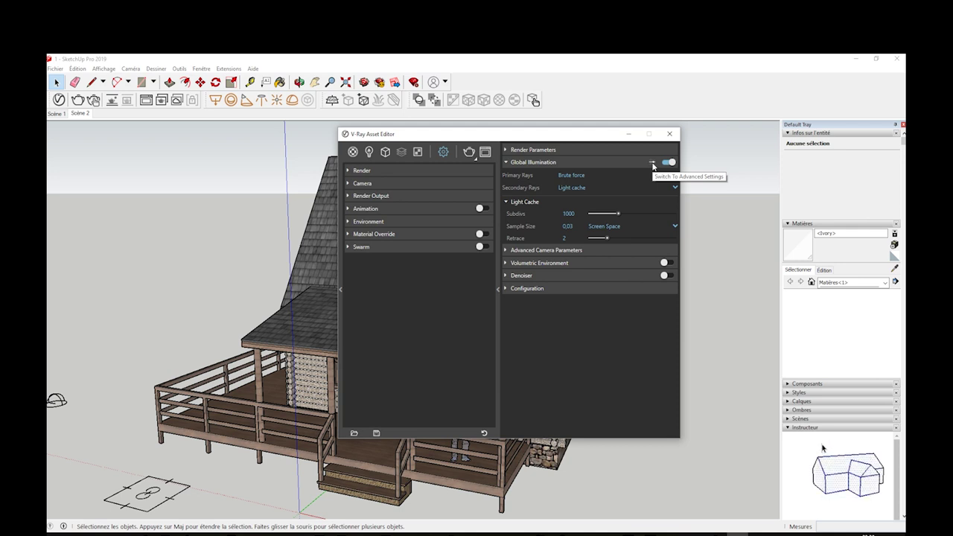
left_click(652, 163)
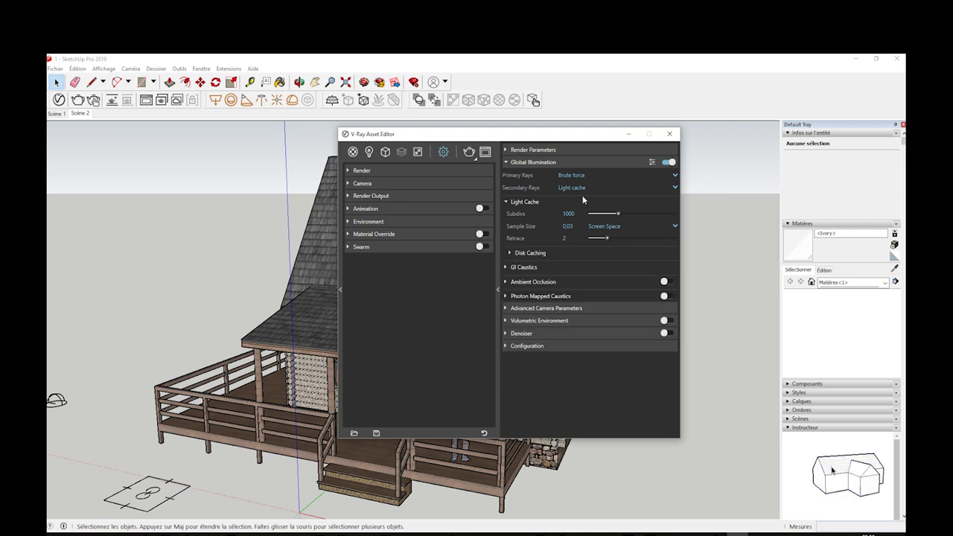
left_click(666, 282)
left_click(551, 282)
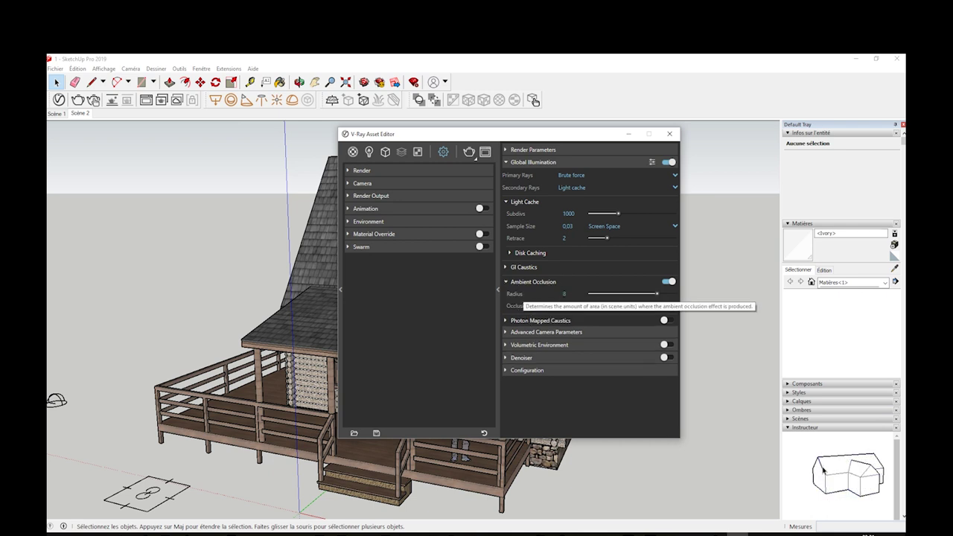
left_click(523, 294)
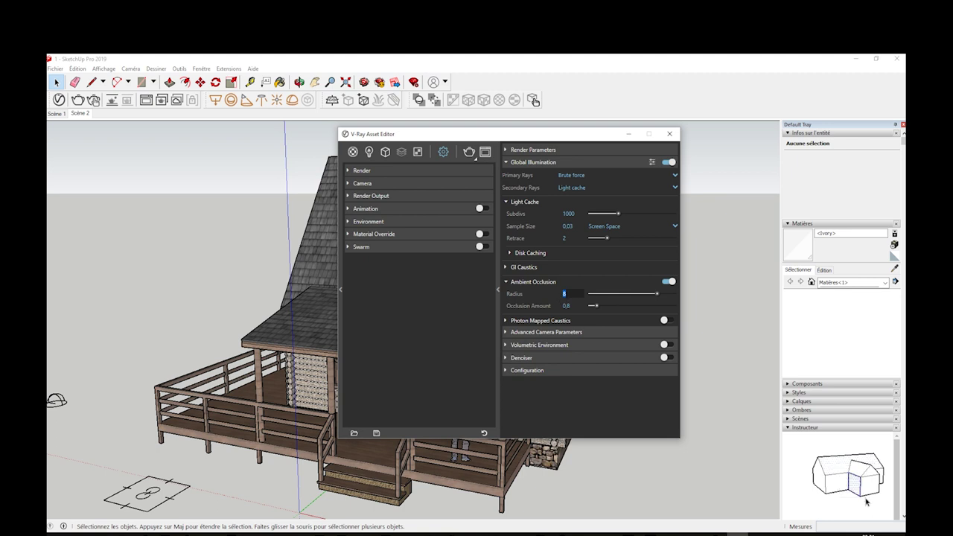
left_click(543, 305)
type("1,6")
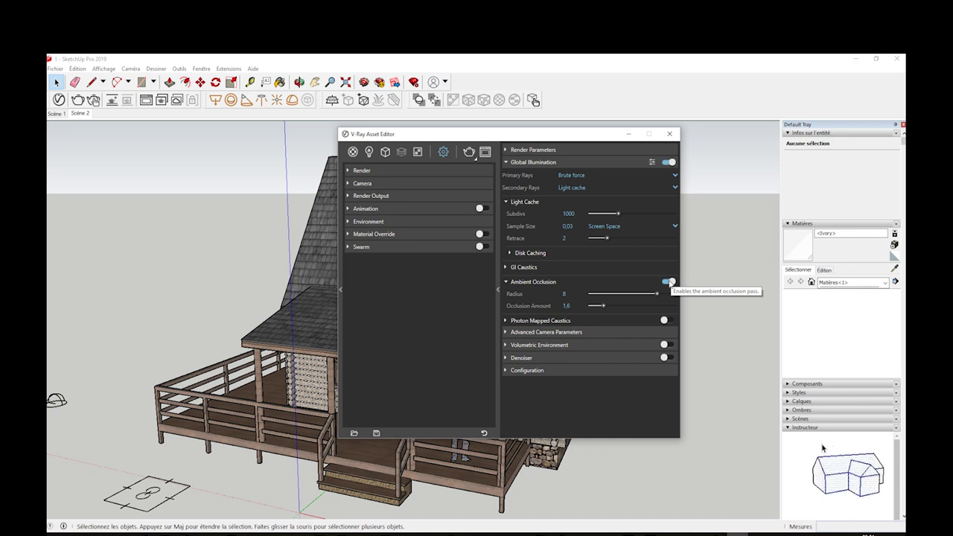
left_click(665, 284)
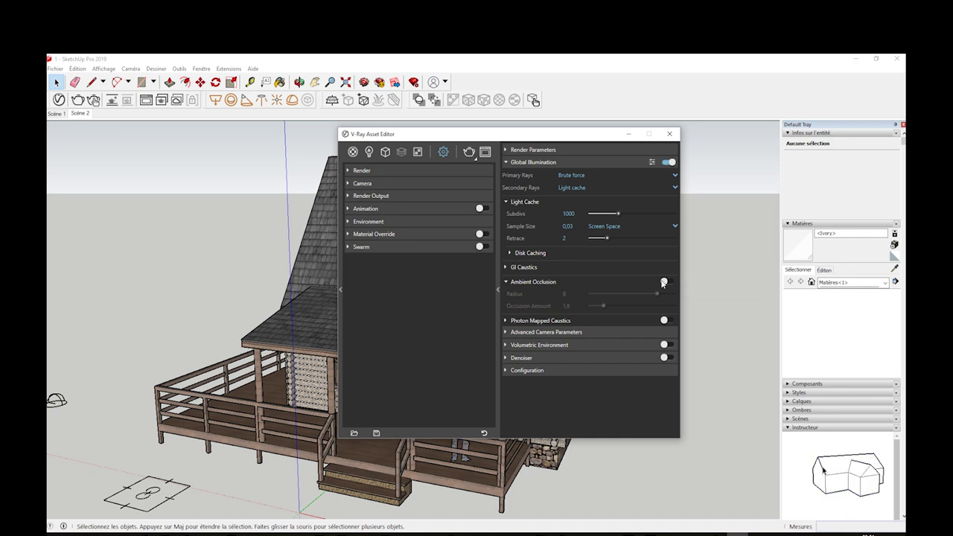
left_click(497, 291)
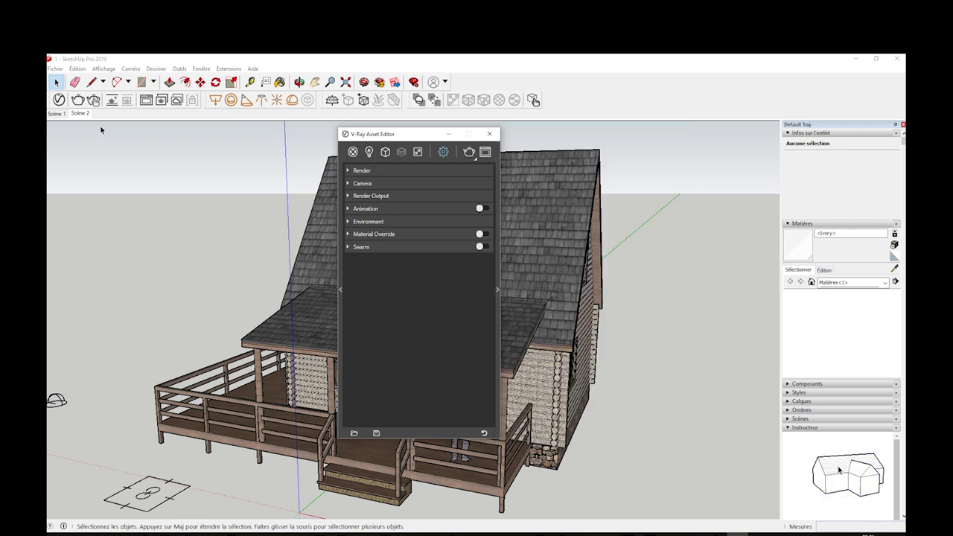
Step: View the cabin render's Alpha channel, switch back to RGB color, and close the frame buffer
left_click(146, 100)
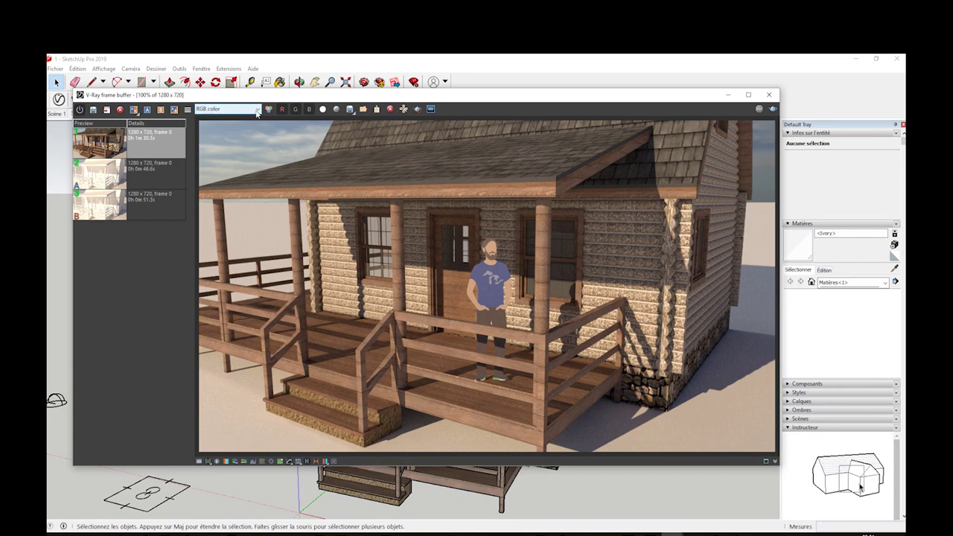
mouse_move(275, 99)
left_mouse_down()
mouse_move(322, 92)
mouse_move(311, 87)
left_mouse_up()
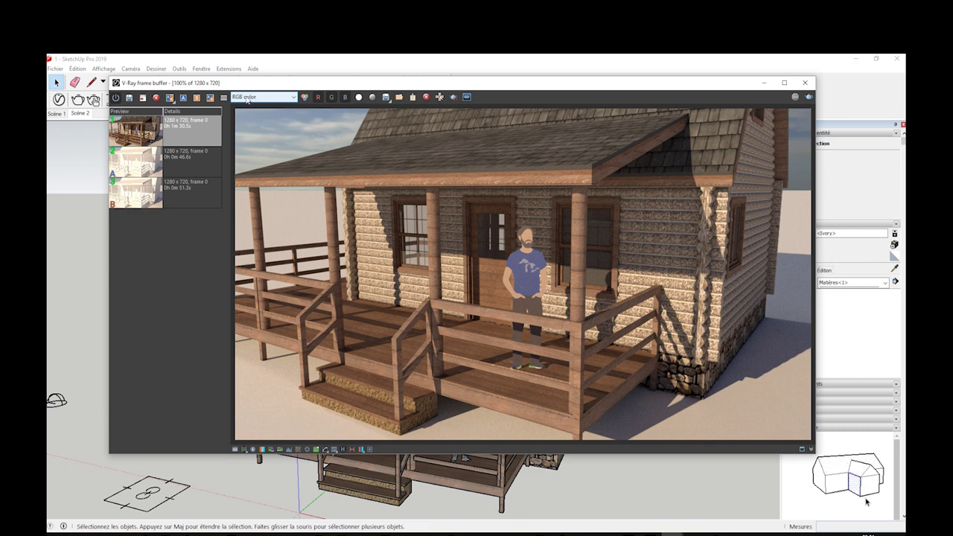
left_click(254, 98)
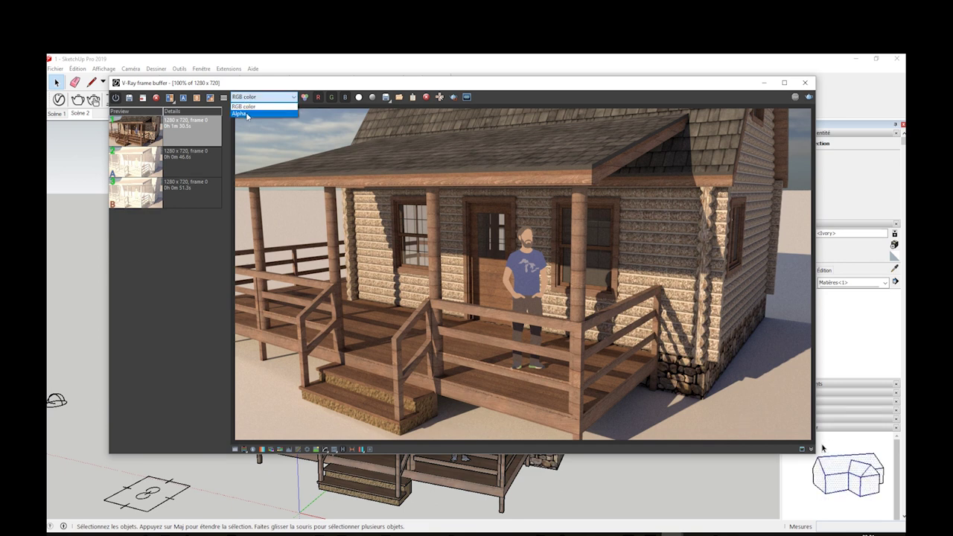
left_click(239, 113)
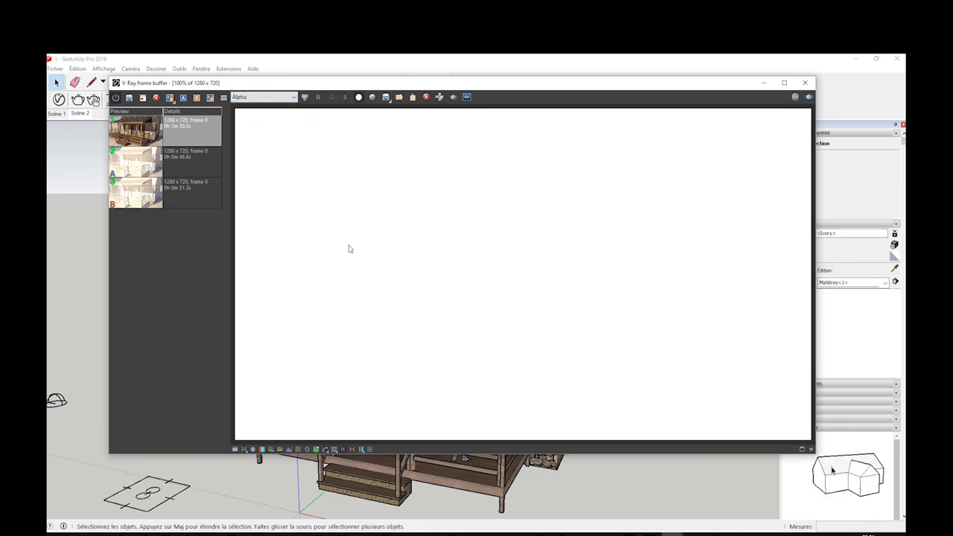
left_click(275, 99)
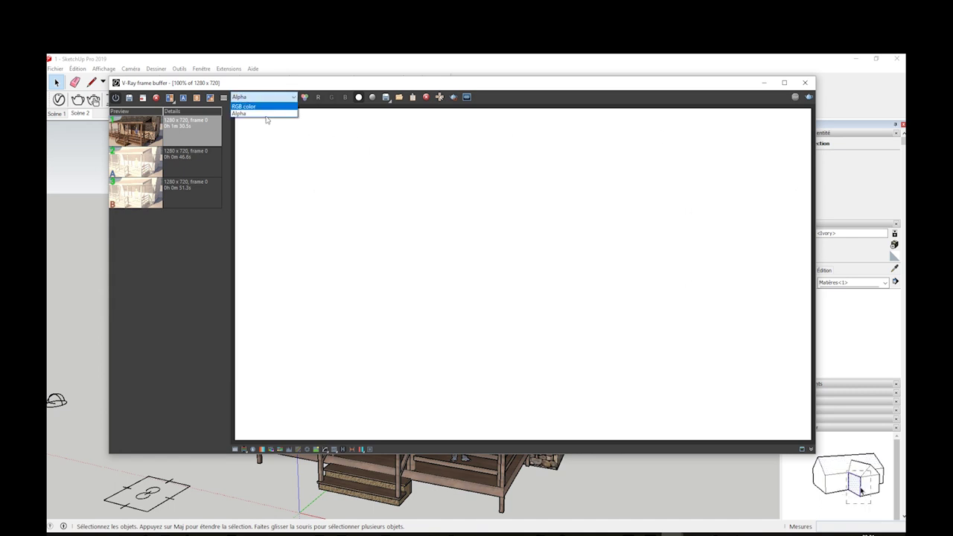
left_click(275, 107)
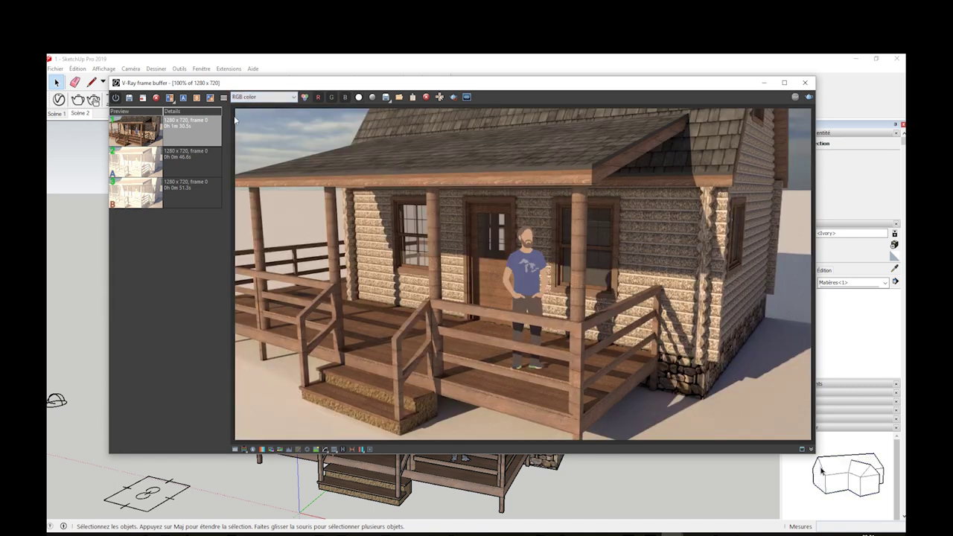
left_click(246, 98)
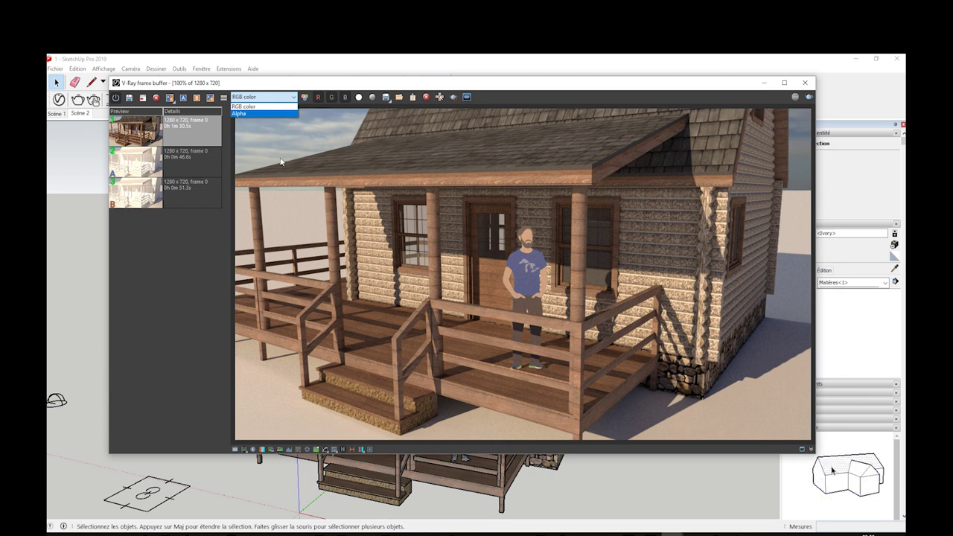
left_click(257, 107)
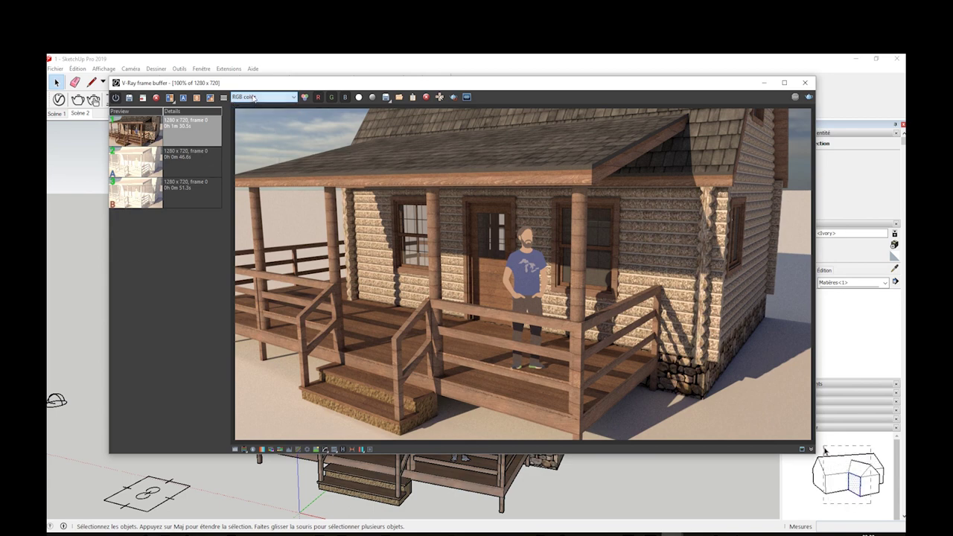
left_click(805, 82)
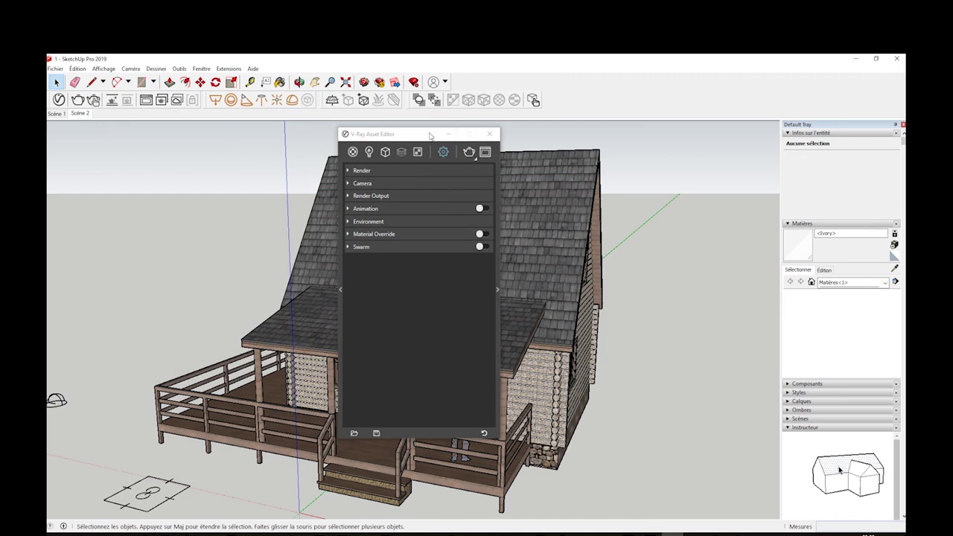
Step: Add an Extra Texture render element and open its Texture slot options
left_click_drag(423, 135, 419, 132)
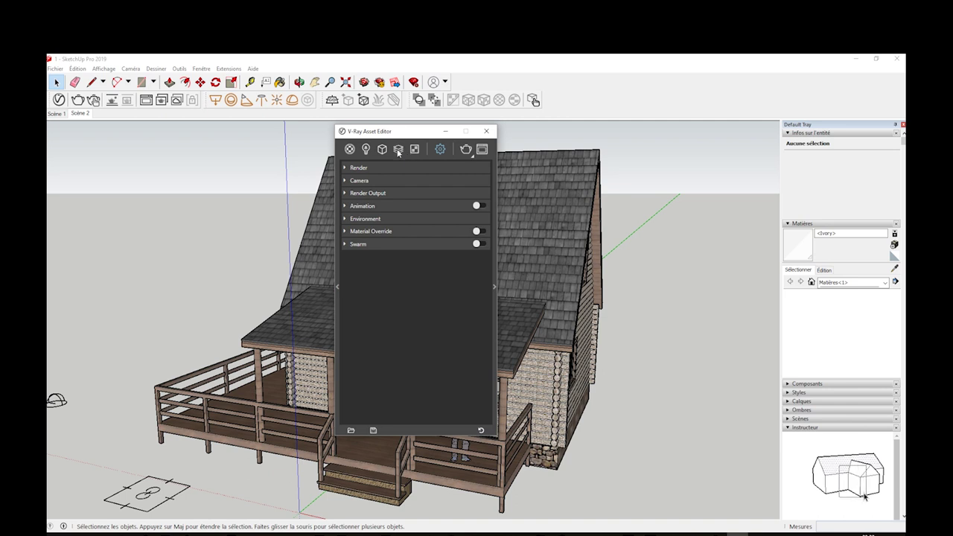
left_click(397, 151)
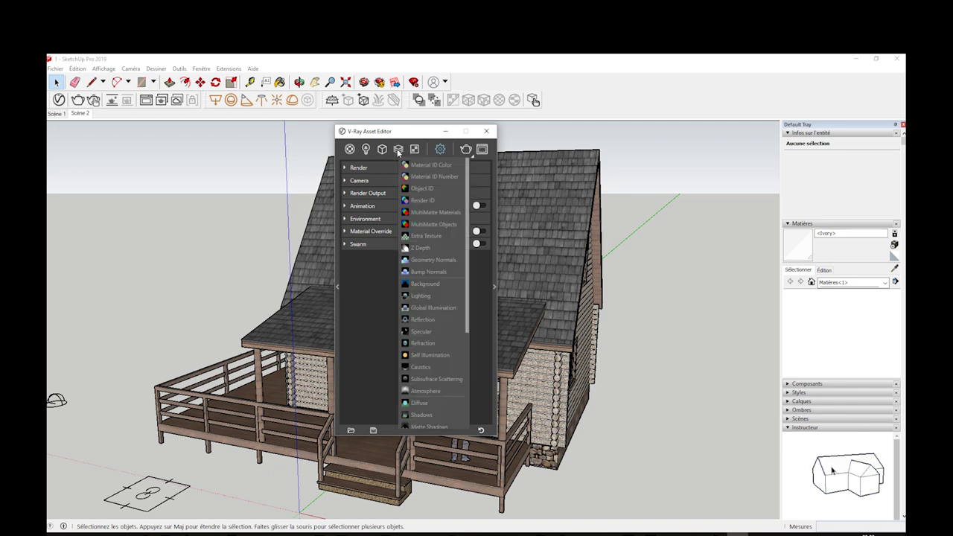
left_click(430, 237)
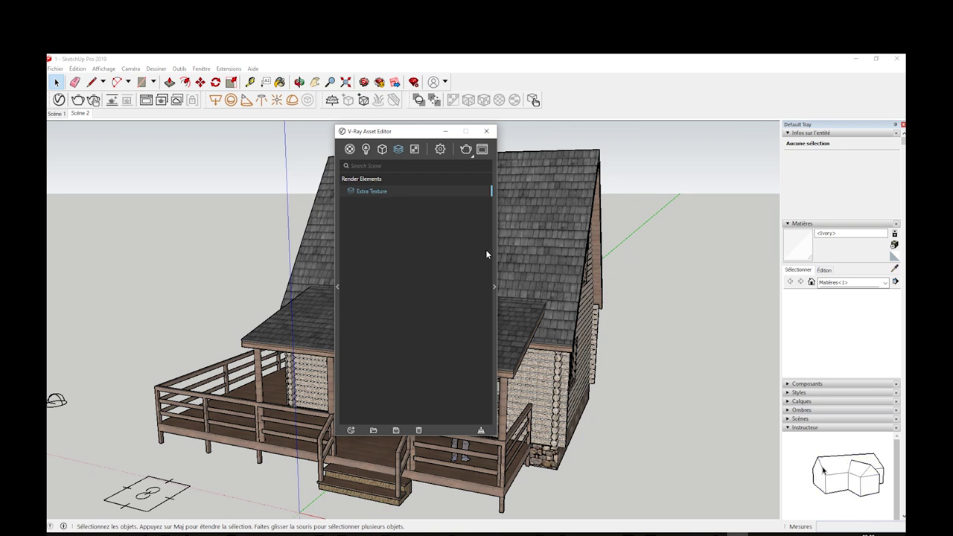
left_click(494, 283)
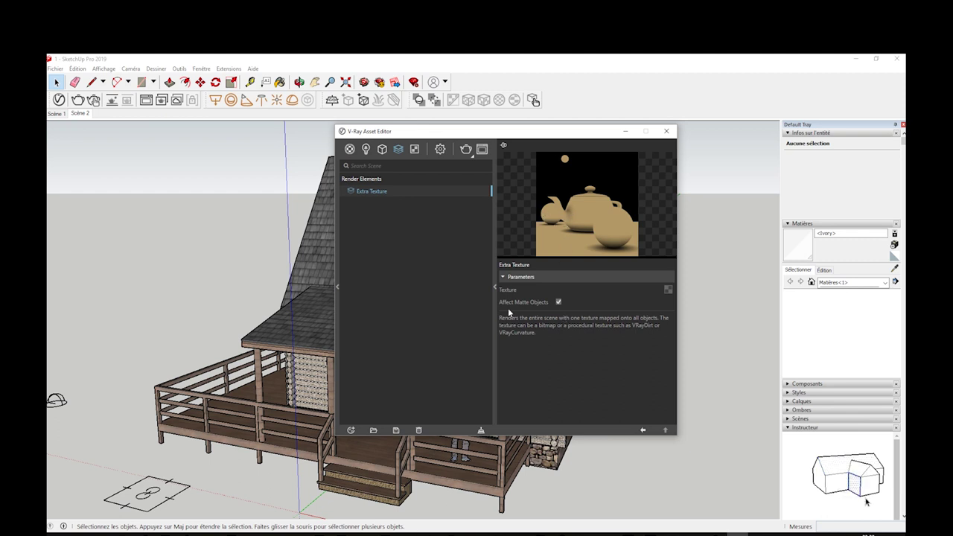
left_click(669, 290)
Step: Assign a Dirt texture with Radius 3,05 and white unoccluded colour to the Extra Texture element
scroll(670, 202, "down", 3)
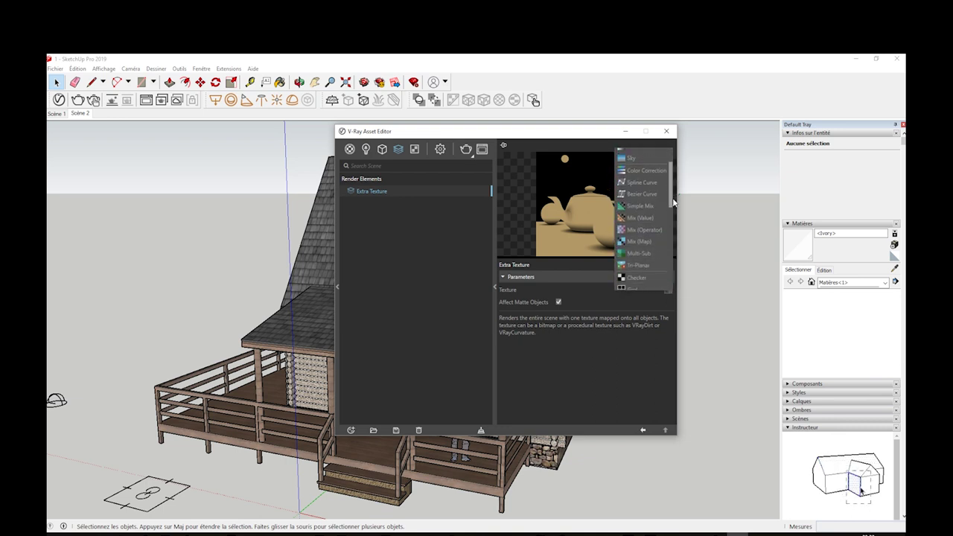
left_click_drag(673, 201, 676, 293)
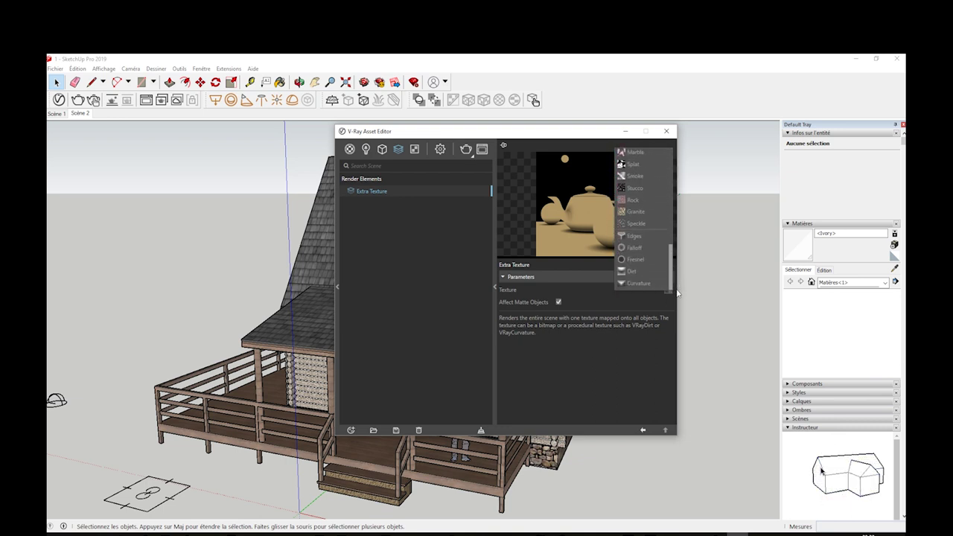
left_click(630, 273)
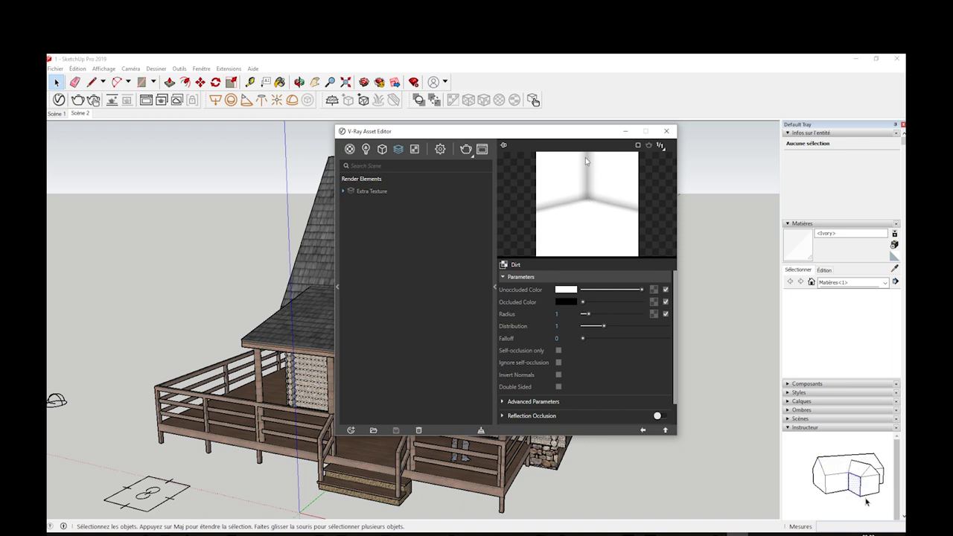
left_click_drag(586, 313, 601, 317)
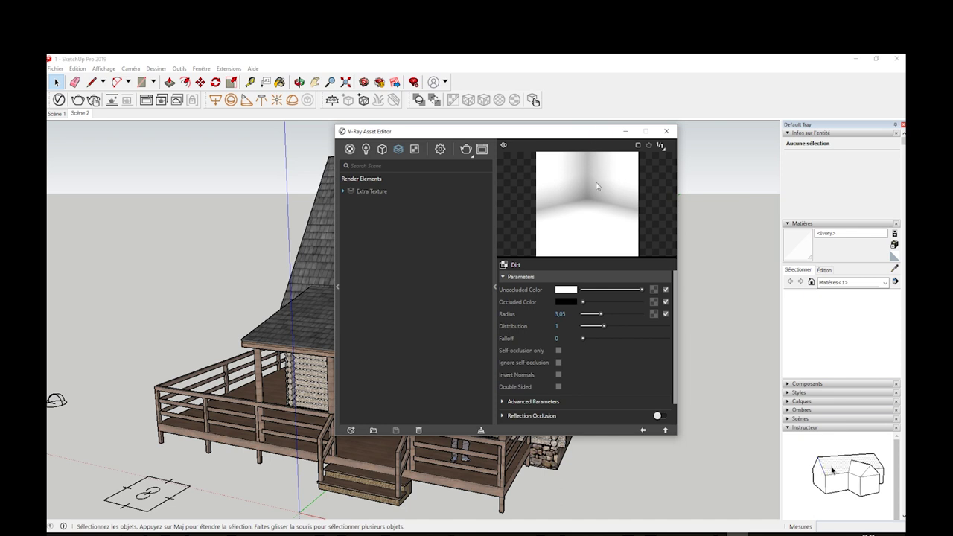
left_click(603, 289)
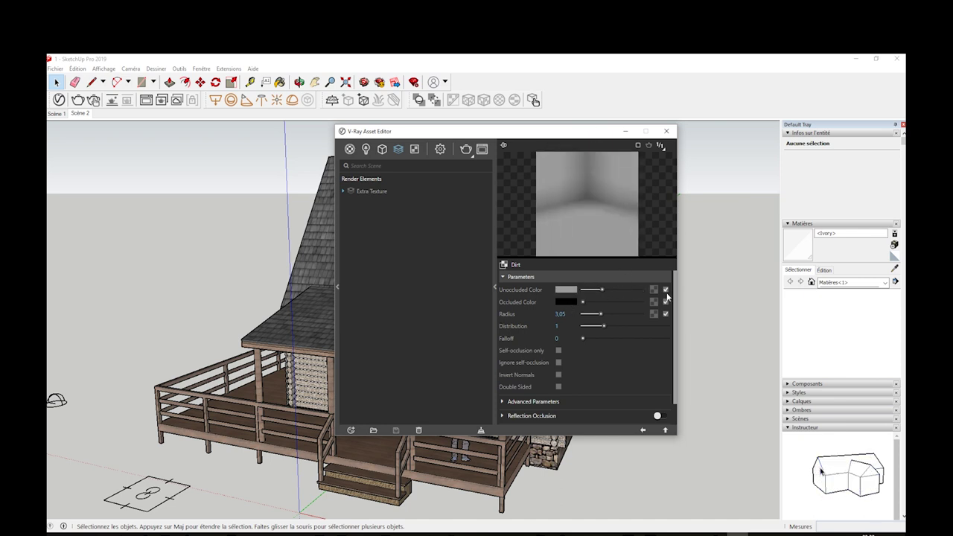
left_click(641, 290)
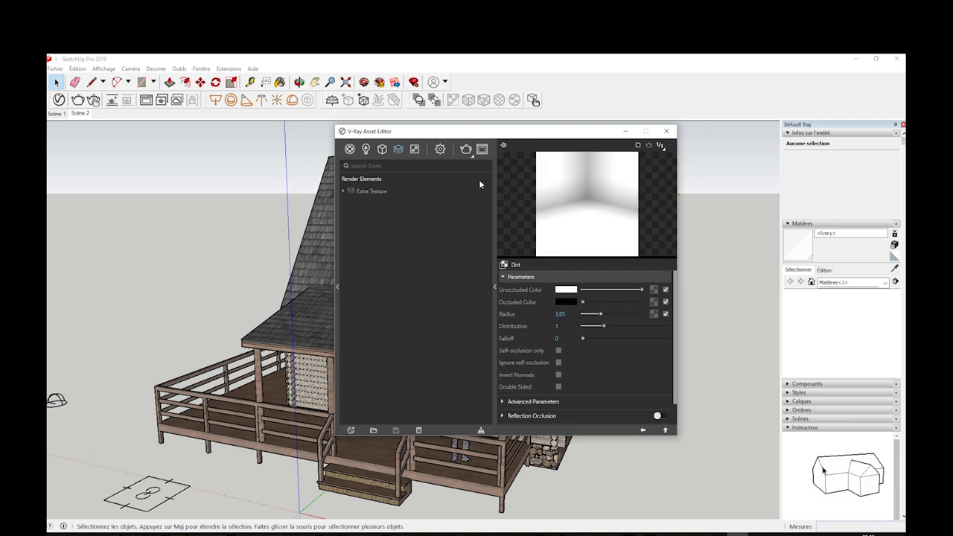
left_click(495, 249)
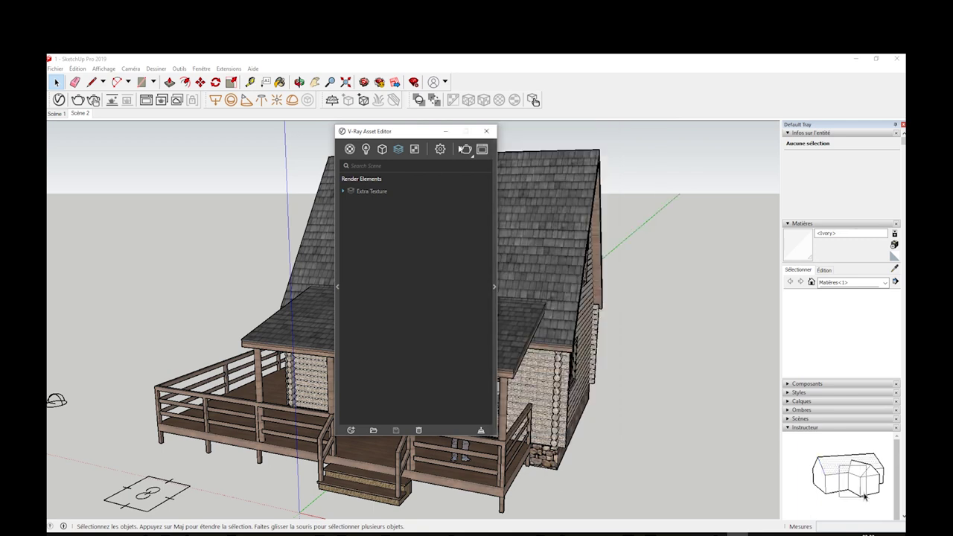
Step: Start a render of the wide house view, stop it, and switch to Scène 2
left_click(486, 149)
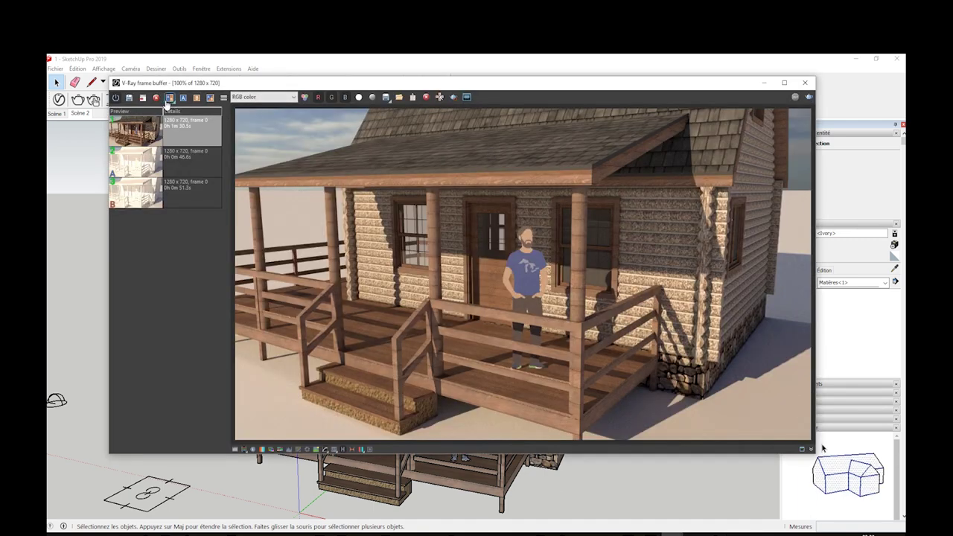
left_click(809, 100)
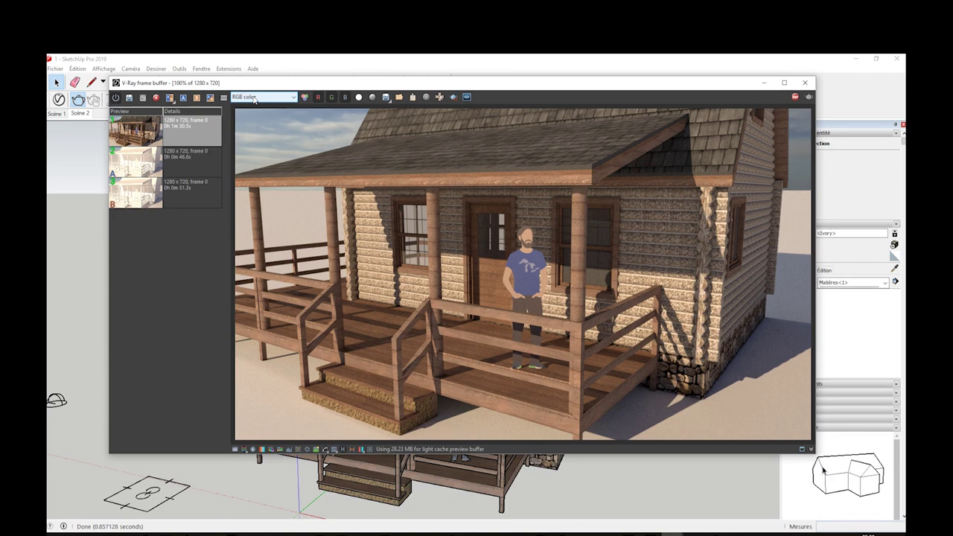
left_click(796, 98)
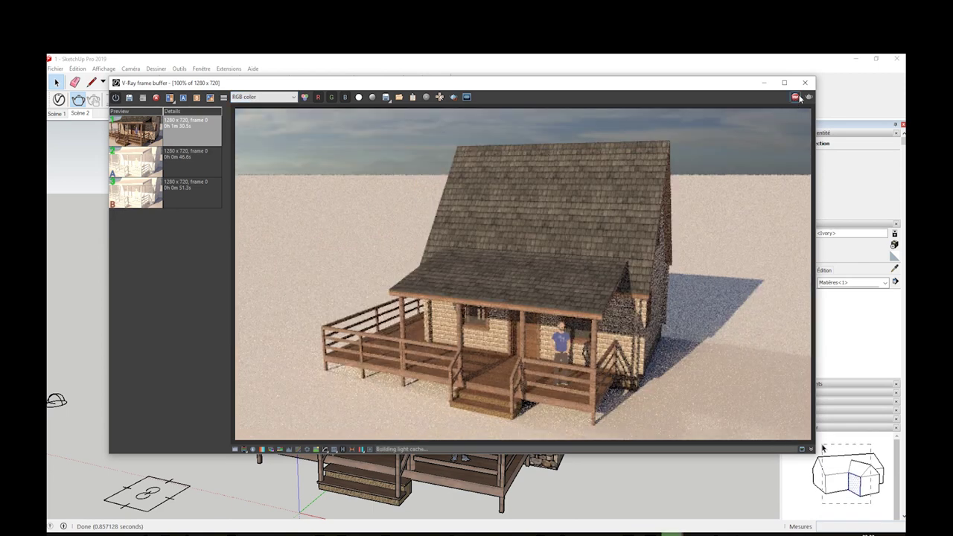
left_click(78, 113)
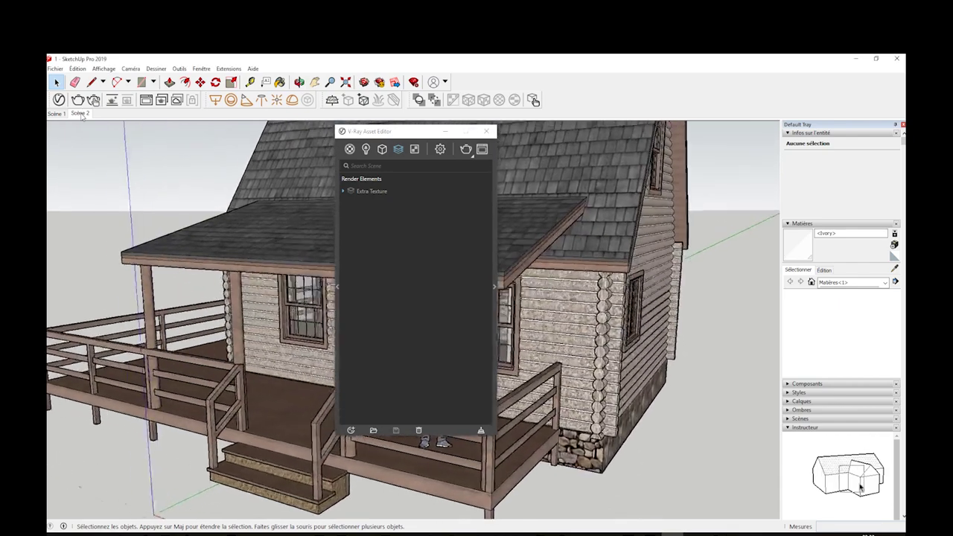
Step: Reopen the V-Ray Frame Buffer to view the house render
left_click(467, 149)
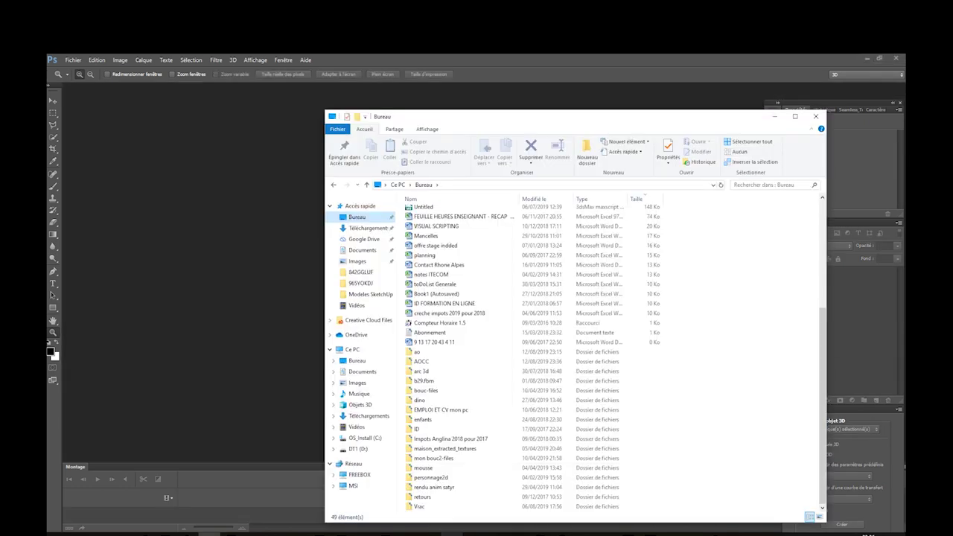
Step: Open the AOCC folder and drag the ao colour render file into Photoshop
double_click(419, 362)
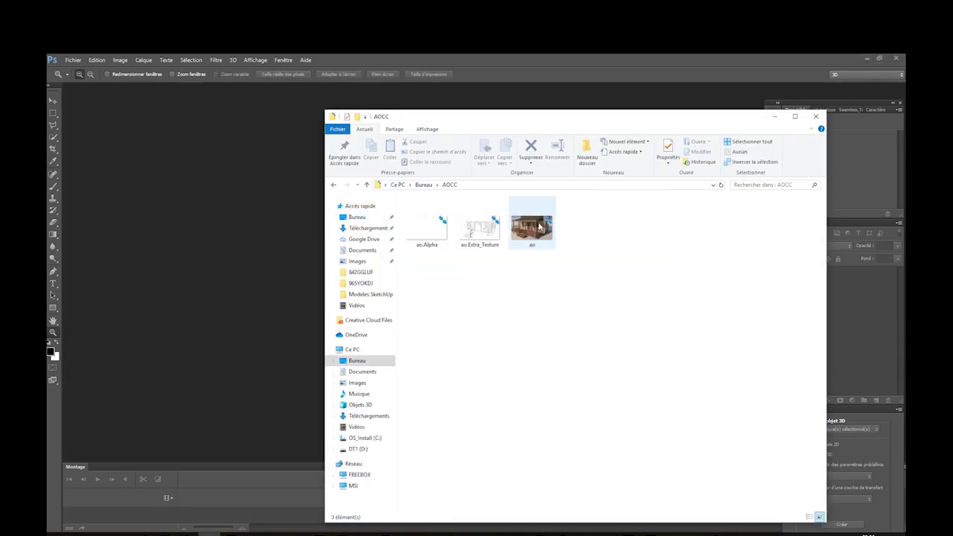
left_click(431, 233)
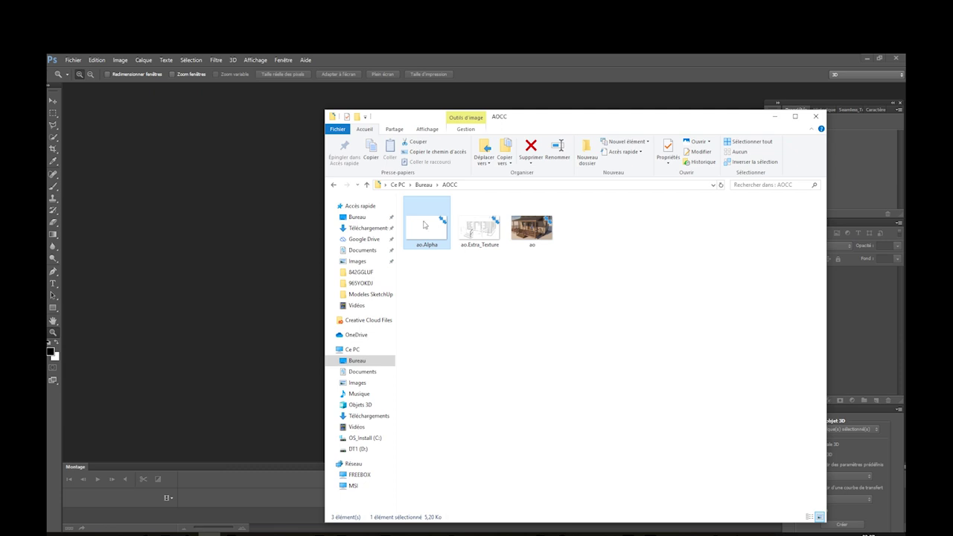
left_click(480, 229)
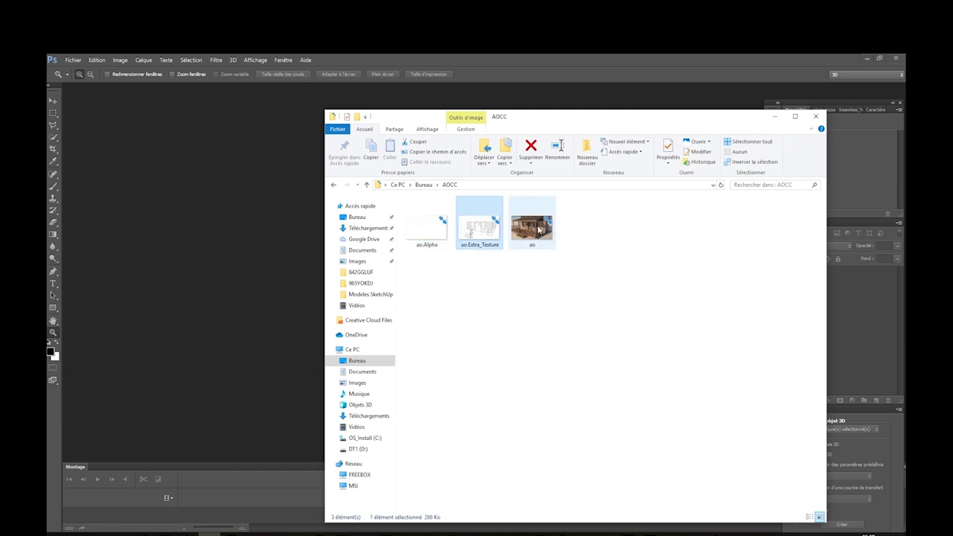
left_click(539, 231)
left_click(496, 235)
left_click_drag(530, 227, 283, 196)
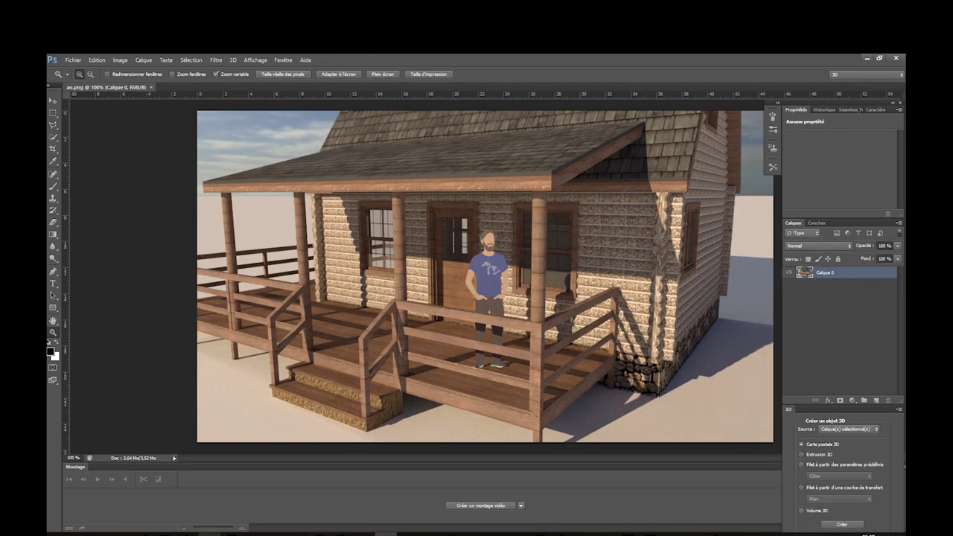
Step: Place ao.Extra_Texture from the AOCC folder as a layer over the render and compare it
left_click(209, 534)
left_click_drag(491, 240, 270, 257)
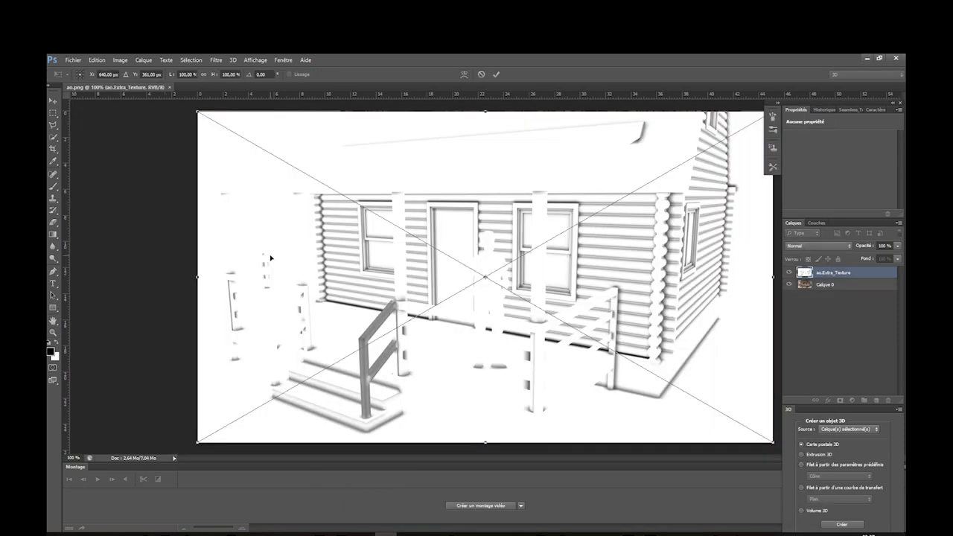
key("Return")
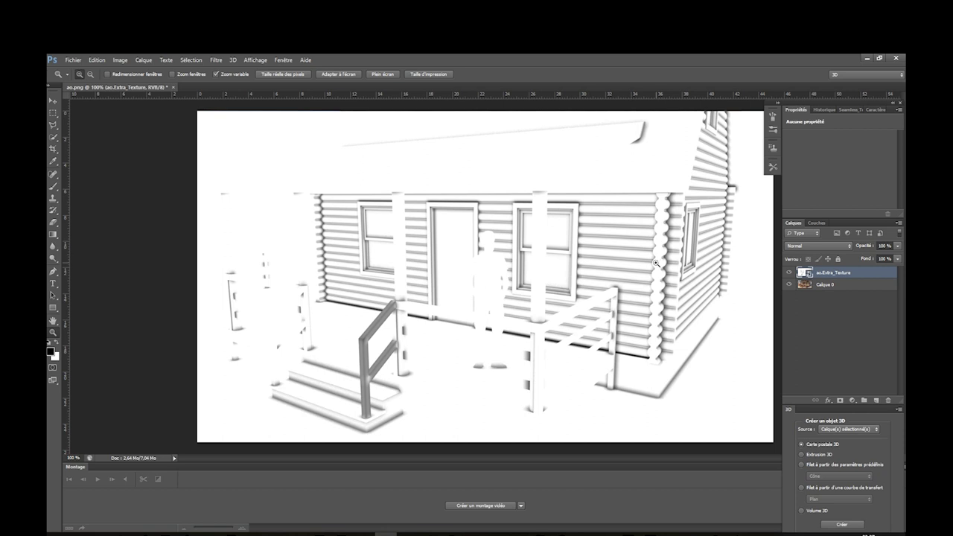
left_click_drag(575, 226, 567, 227)
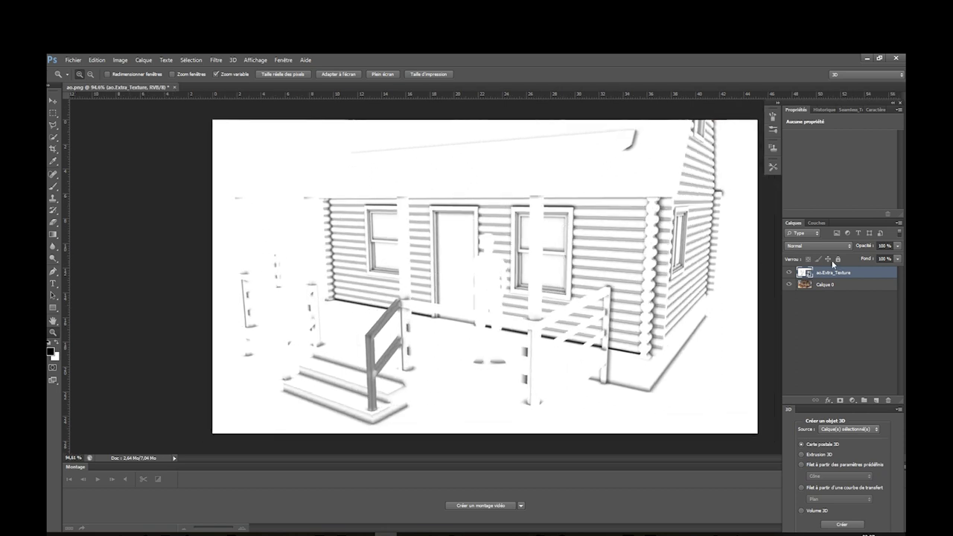
left_click(789, 273)
left_click(789, 273)
left_click(790, 273)
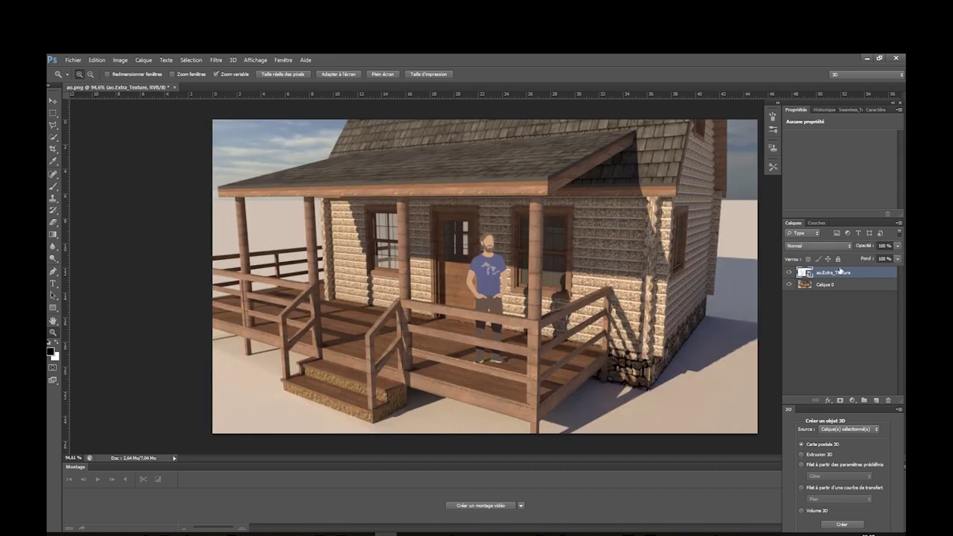
left_click(790, 273)
Step: Set the occlusion layer's blend mode to Produit (Multiply), comparing against Normal
left_click(814, 247)
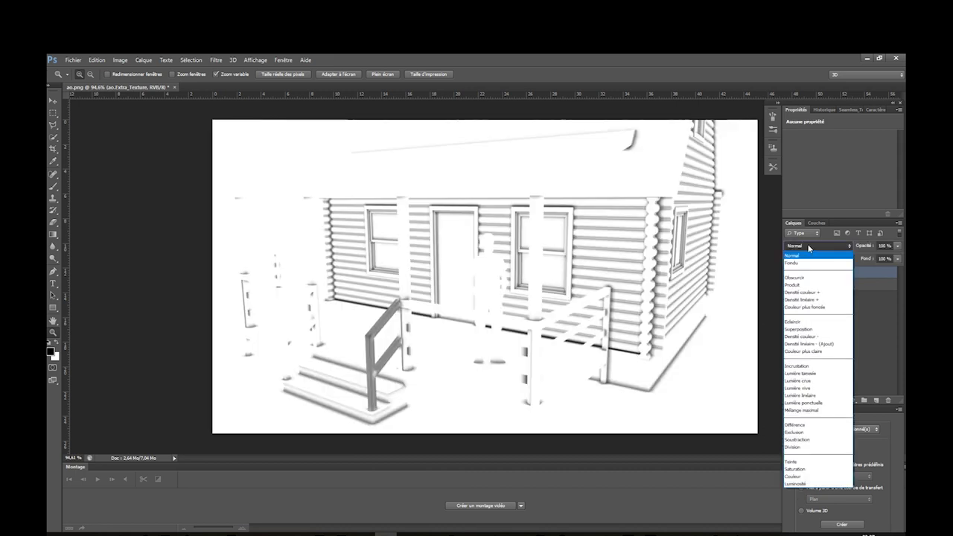
left_click(800, 285)
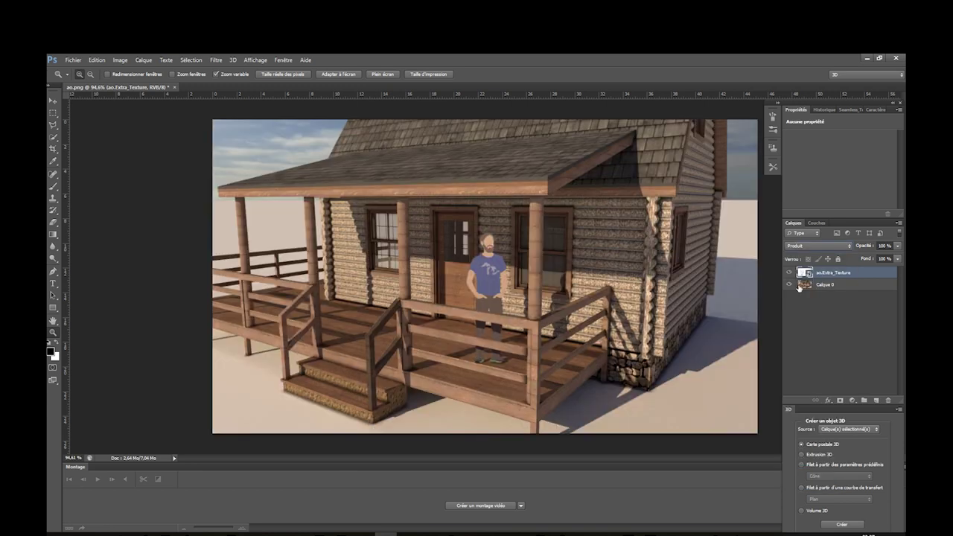
left_click(790, 273)
left_click(790, 274)
left_click(790, 274)
left_click(790, 273)
left_click(814, 246)
left_click(802, 257)
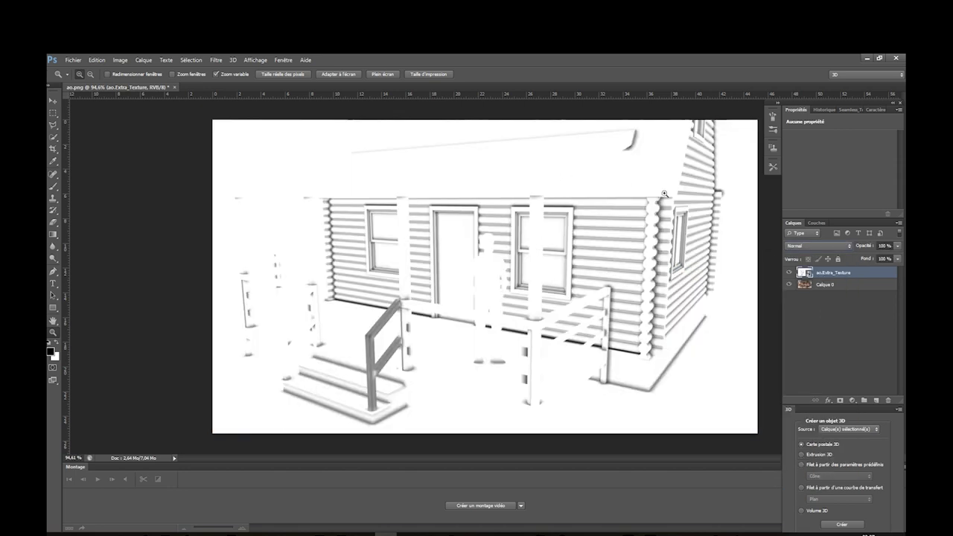
left_click(801, 247)
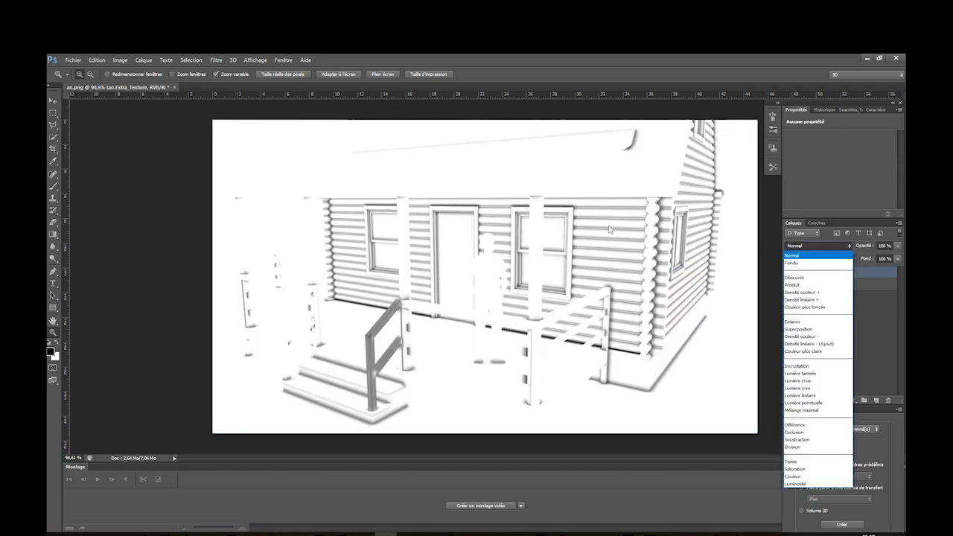
left_click(793, 286)
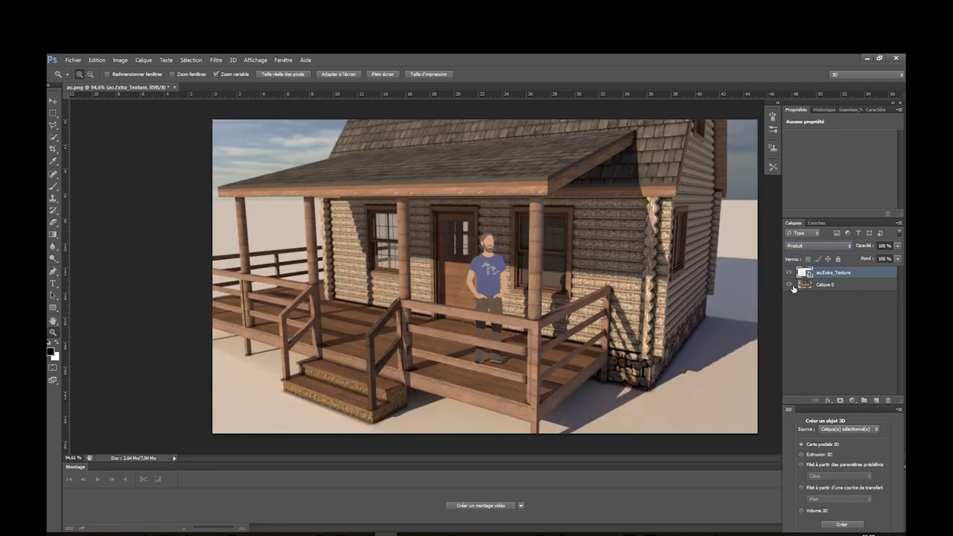
left_click(790, 273)
left_click(790, 272)
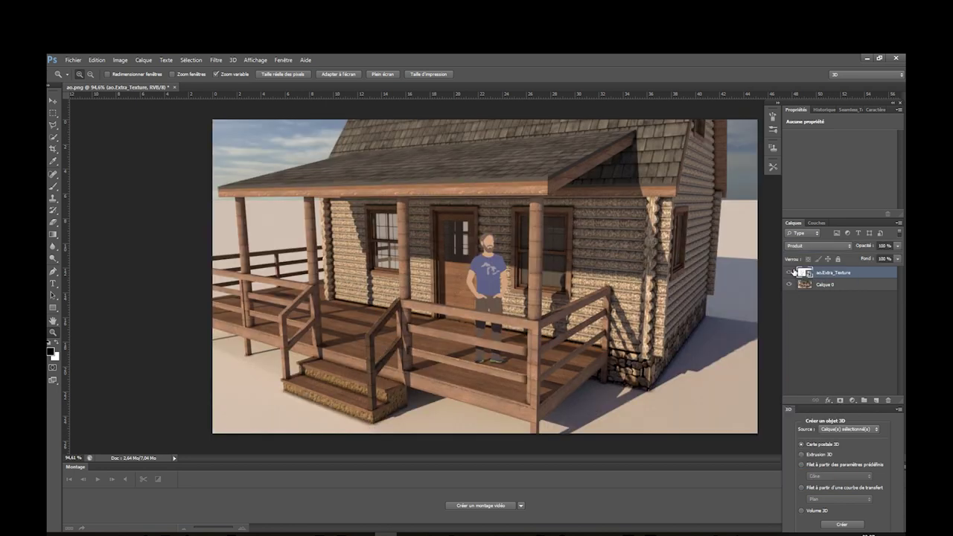
Step: Lower the occlusion layer's opacity to 50%
left_click(883, 245)
type("50")
key("Return")
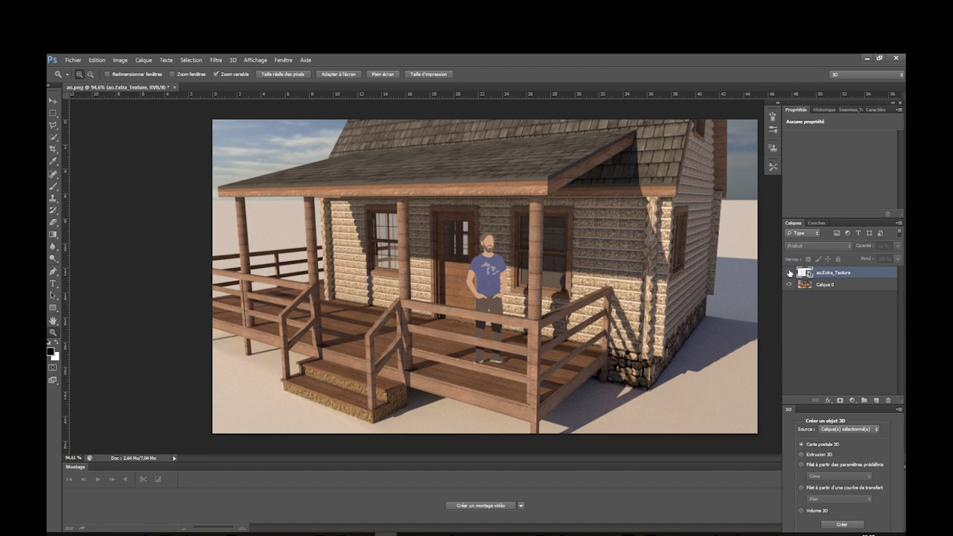
Step: Compare the stairs with the texture layer off and on, then add a layer mask to ao.Extra_Texture
left_click_drag(332, 371, 389, 379)
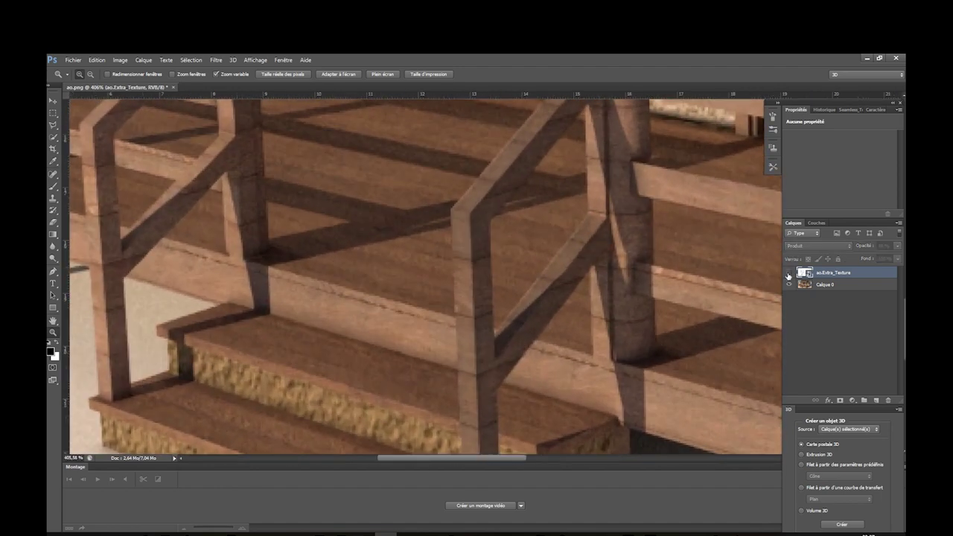
left_click(788, 273)
left_click(788, 274)
left_click(789, 274)
left_click(788, 274)
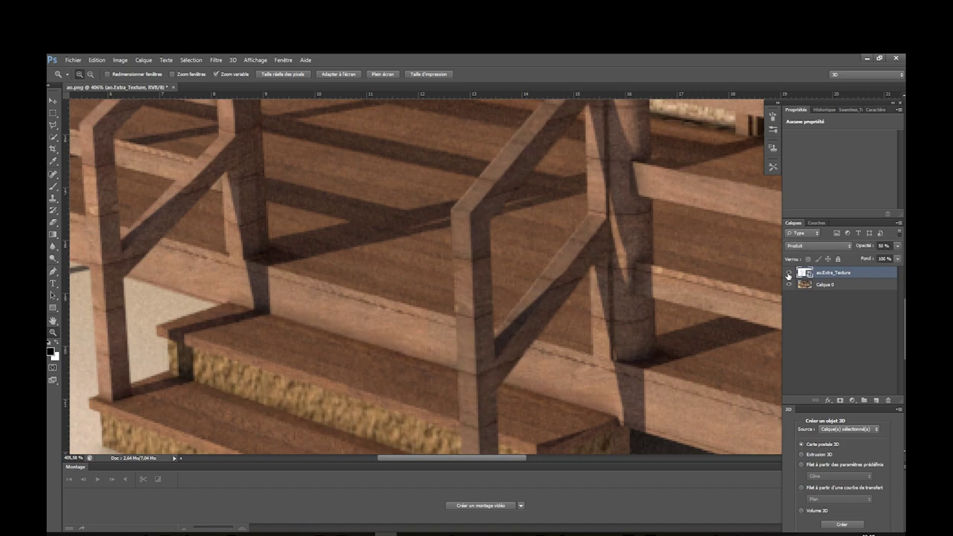
left_click(840, 400)
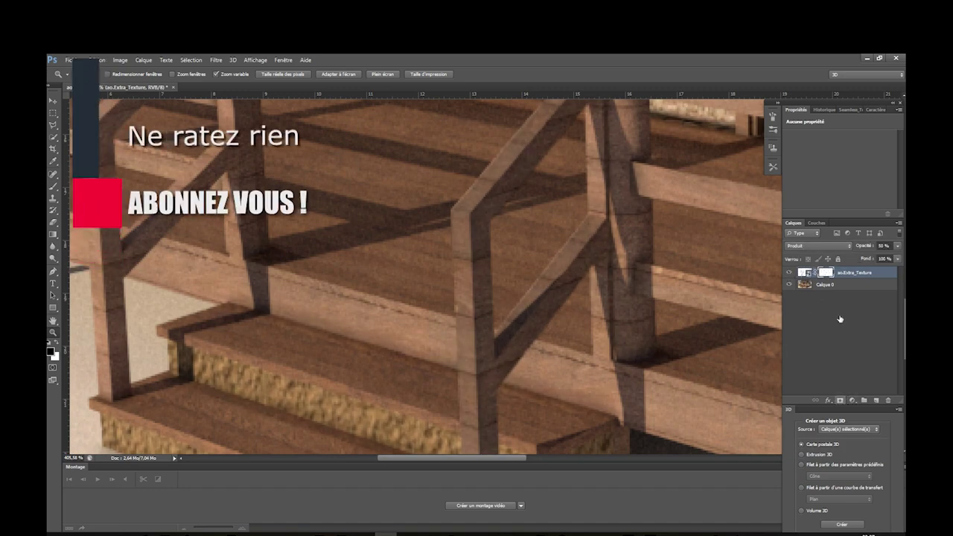
Step: Select the Brush tool at size 33 and zoom out to see the whole porch
left_click(53, 185)
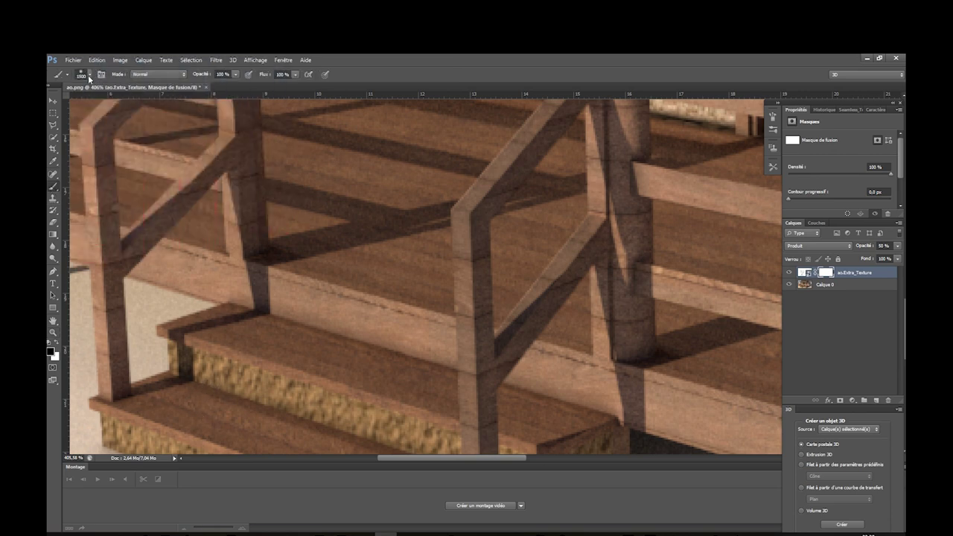
left_click(90, 75)
left_click(78, 102)
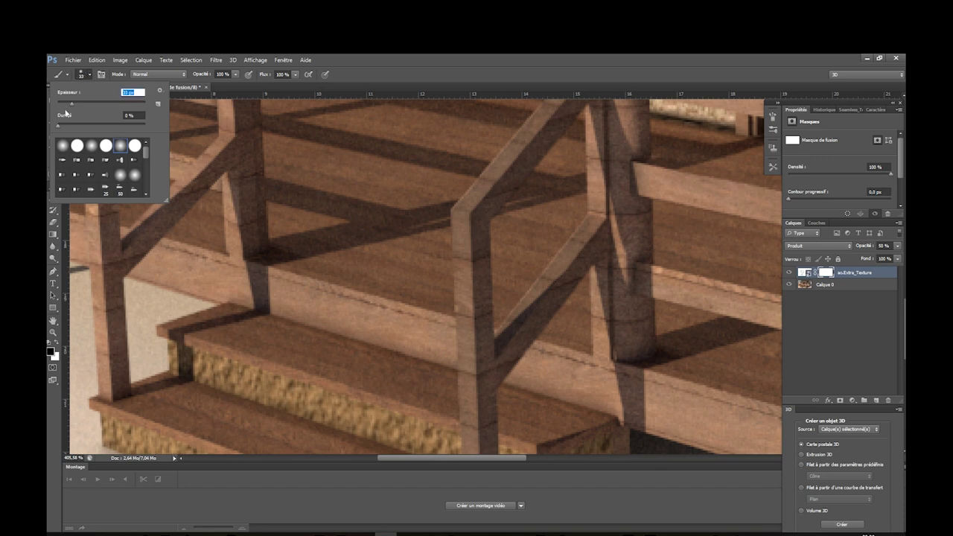
left_click(323, 337)
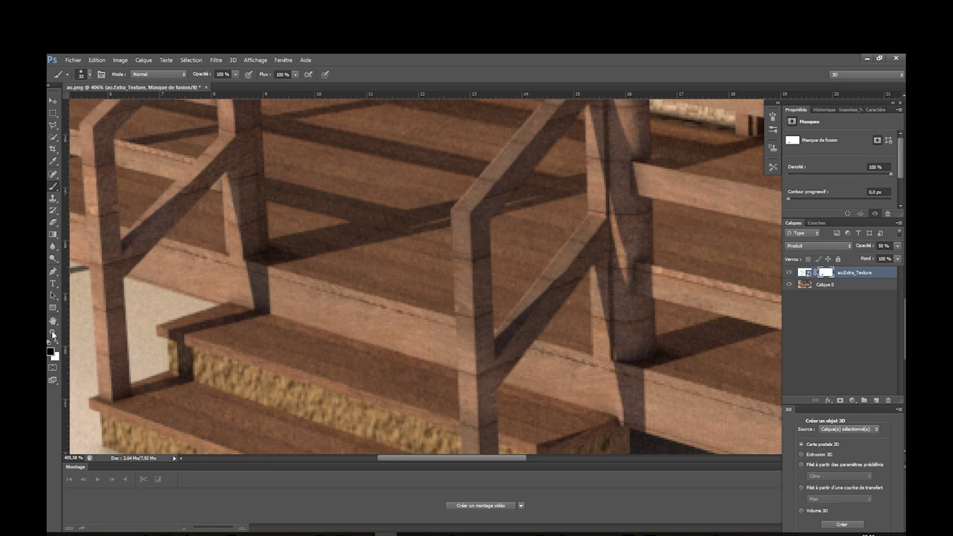
key("z")
mouse_move(453, 300)
left_mouse_down()
mouse_move(395, 312)
mouse_move(435, 312)
left_mouse_up()
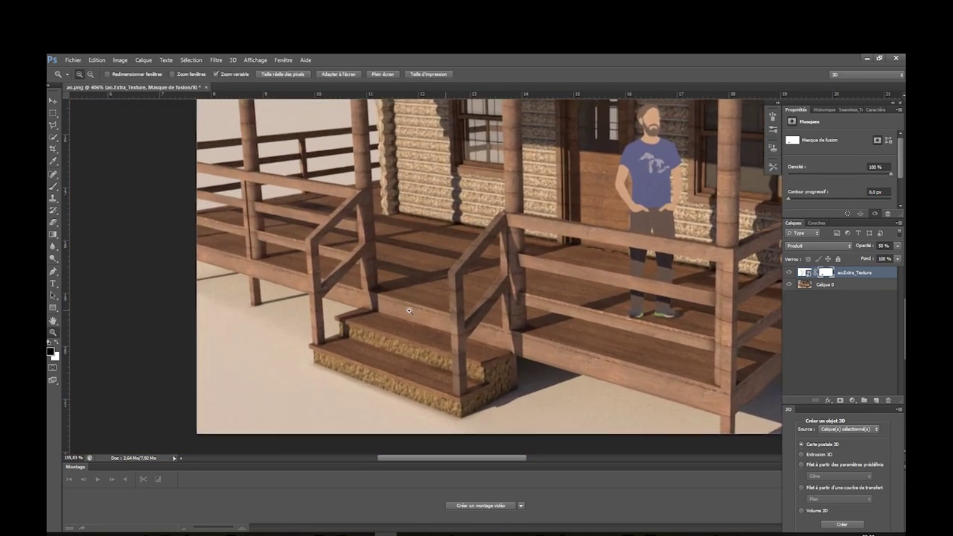
left_click(52, 186)
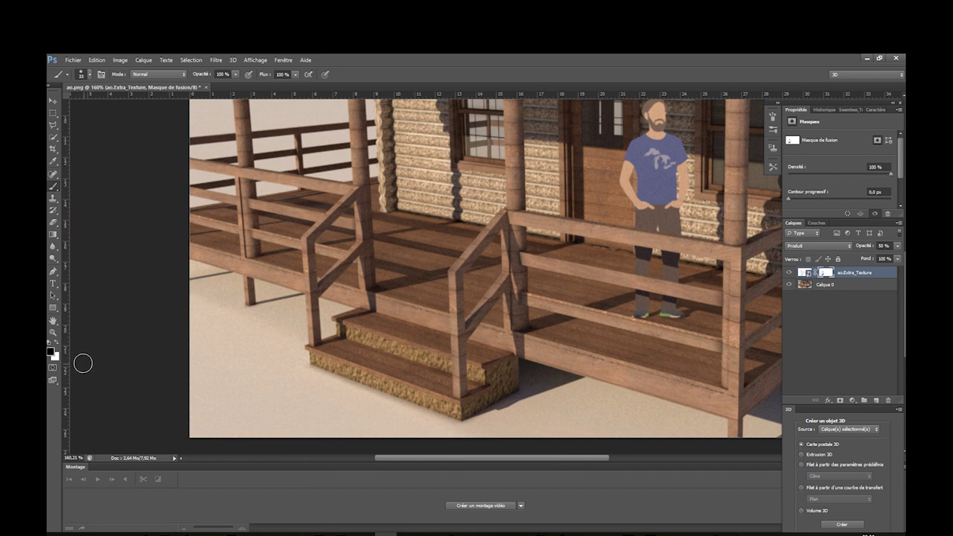
left_click(52, 332)
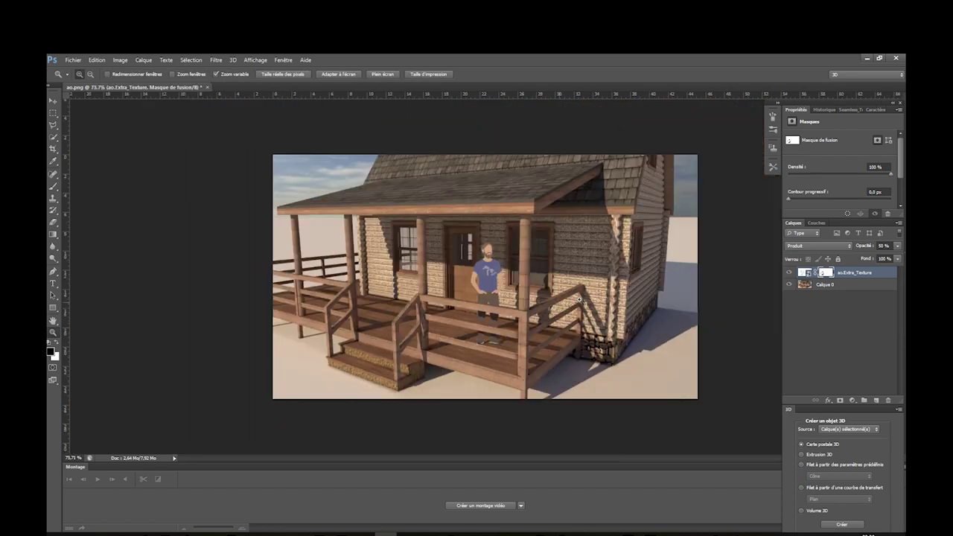
left_click(583, 290)
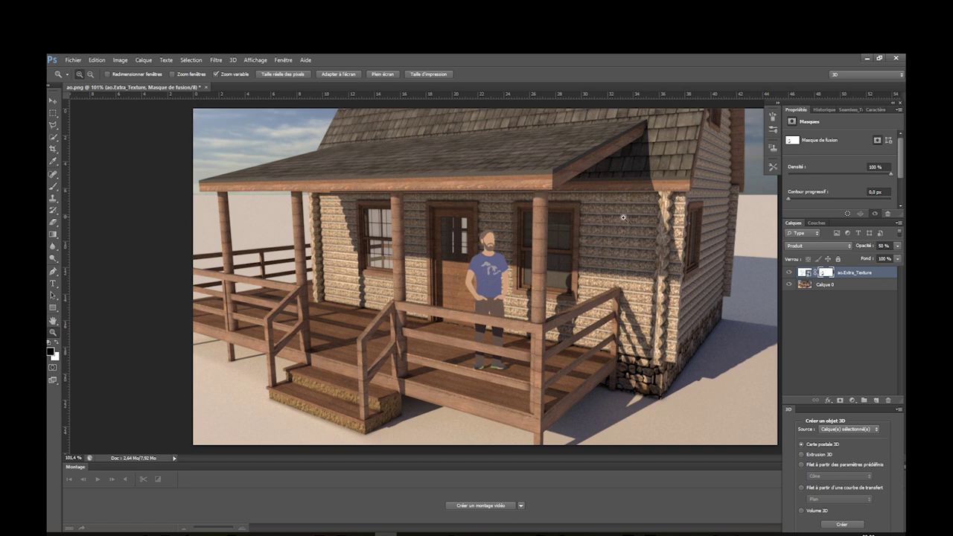
left_click_drag(680, 237, 671, 237)
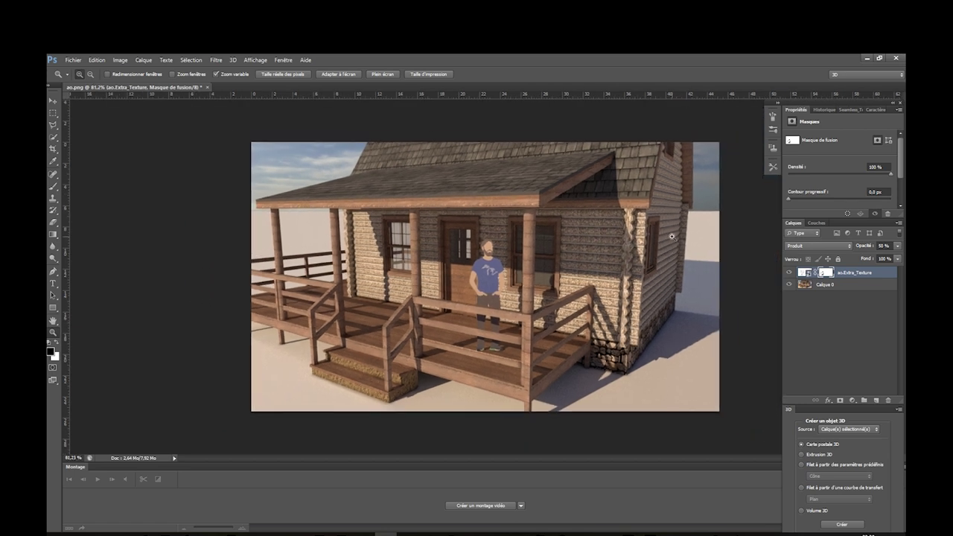